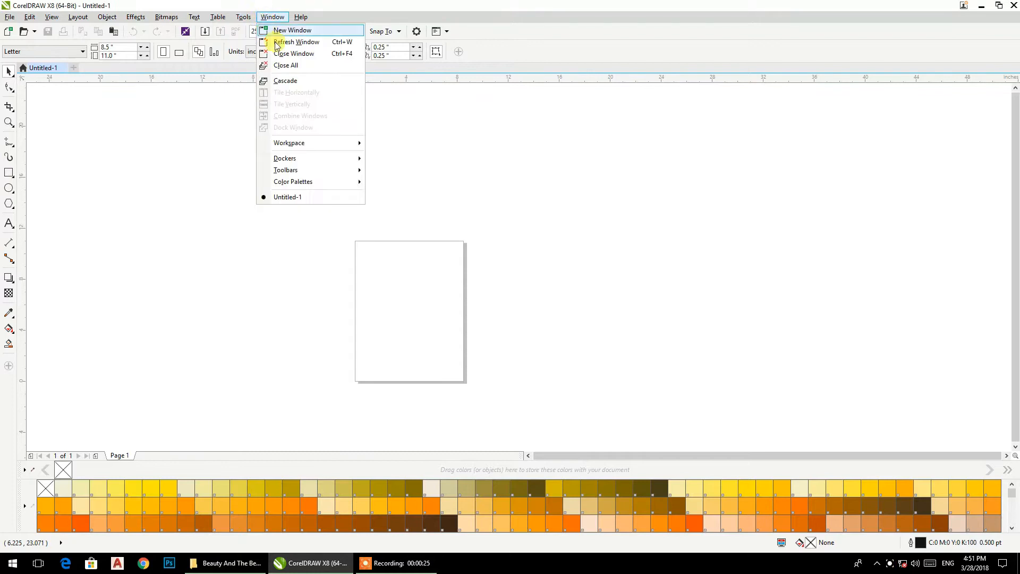
Step: Bring up the Window menu over the blank Letter-size document
{"action": "mouse_move", "coordinate": [296, 181]}
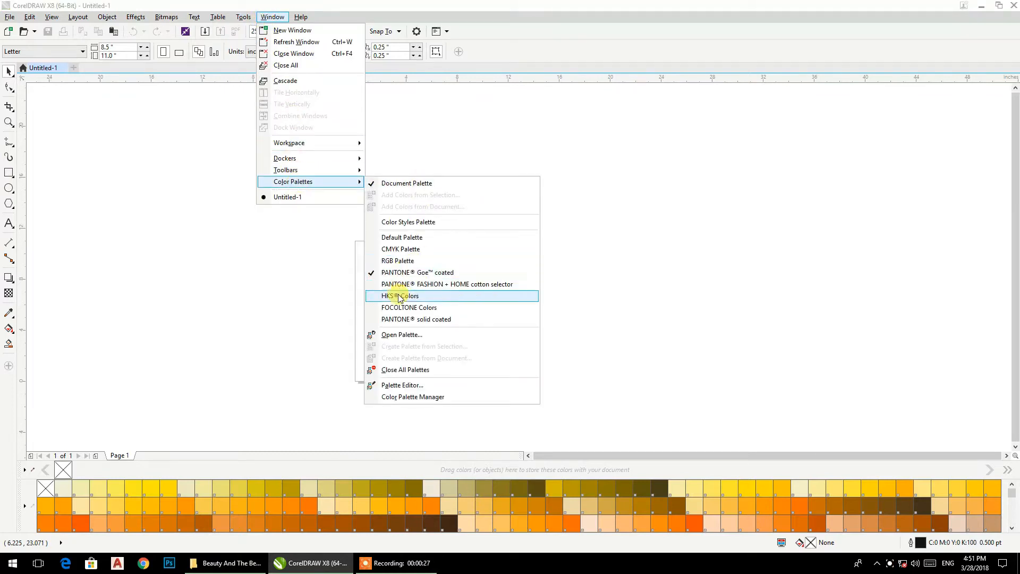
Step: Dock the RGB palette at the right and set palettes to 2 rows without large swatches
{"action": "left_click", "coordinate": [392, 261]}
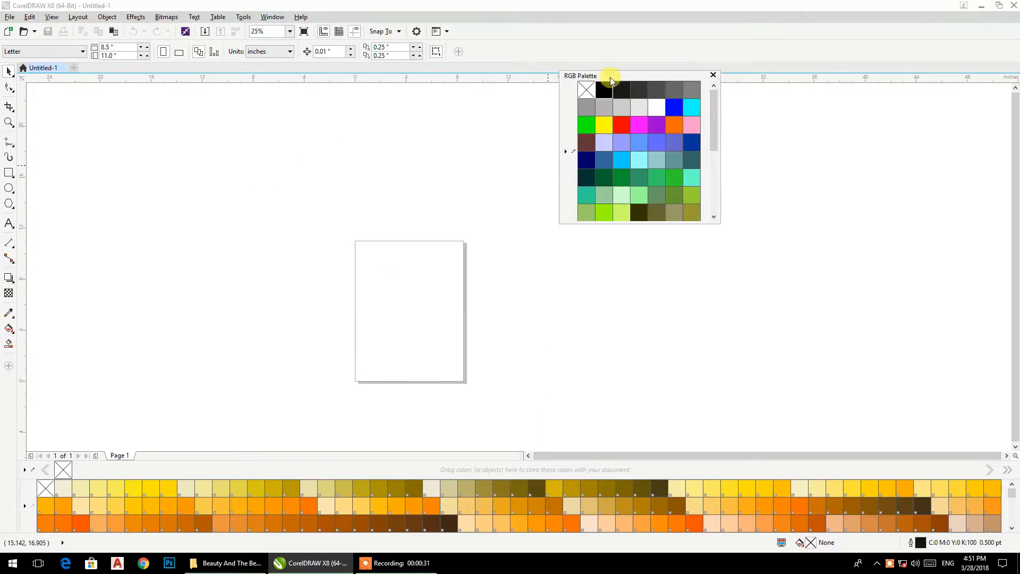
{"action": "left_click_drag", "start_coordinate": [608, 77], "coordinate": [988, 160]}
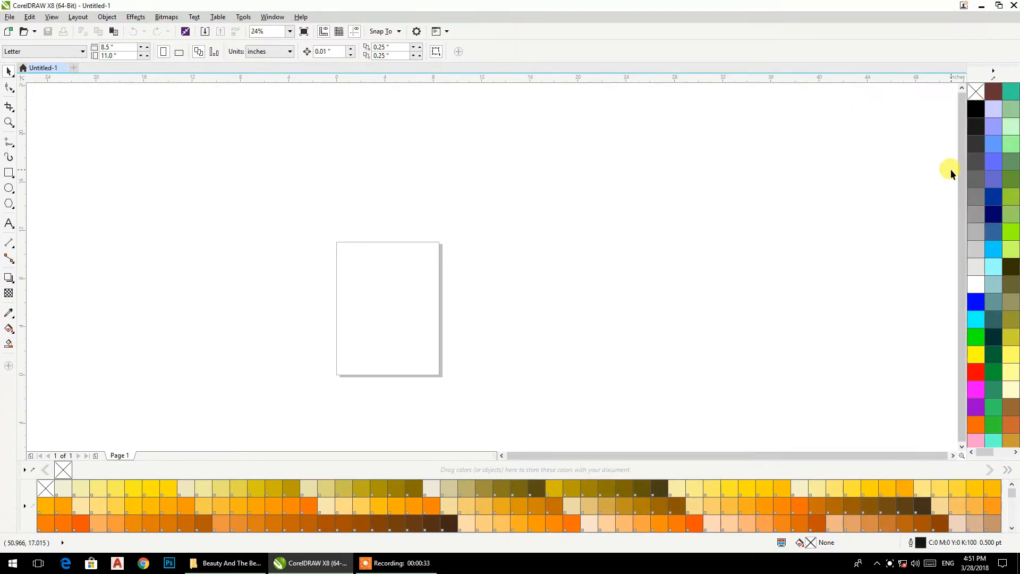
{"action": "left_click", "coordinate": [993, 74]}
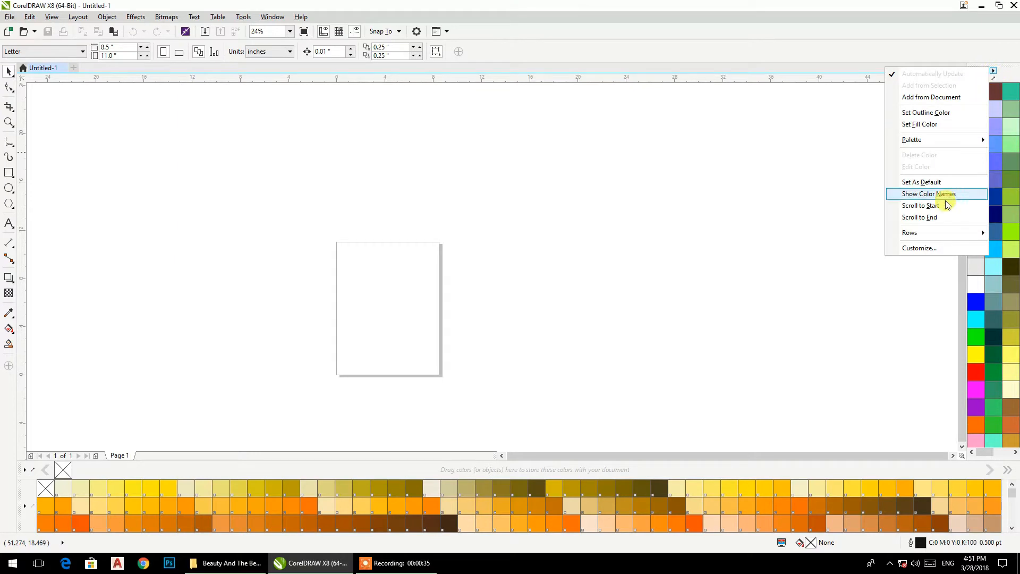
{"action": "left_click", "coordinate": [926, 242]}
{"action": "left_click", "coordinate": [563, 211]}
{"action": "left_click", "coordinate": [433, 257]}
{"action": "left_click", "coordinate": [574, 409]}
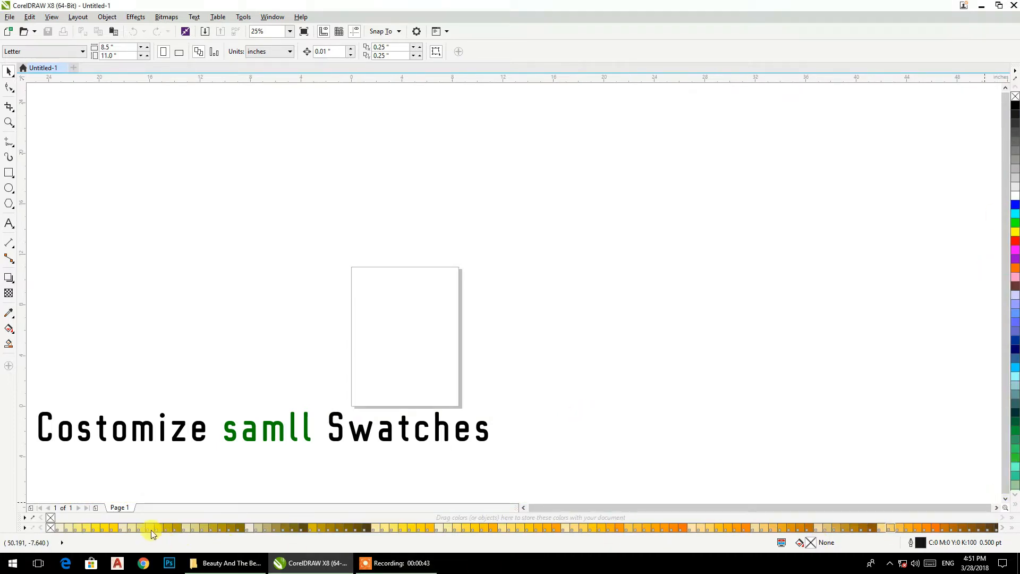
Step: Open and then dismiss the right palette's options list
{"action": "left_click", "coordinate": [1014, 72]}
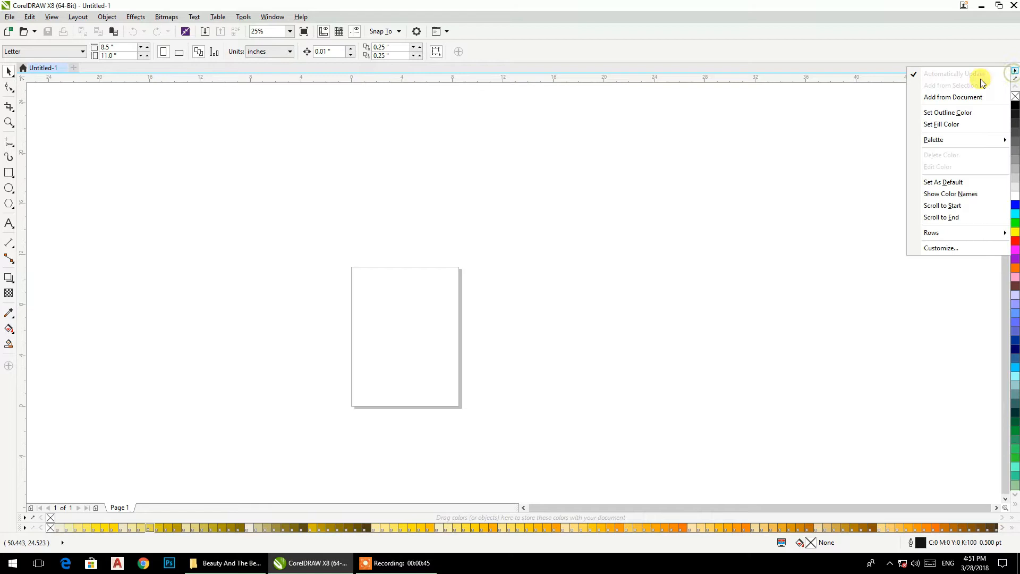
{"action": "left_click", "coordinate": [1013, 72]}
{"action": "left_click", "coordinate": [1013, 73]}
{"action": "left_click", "coordinate": [1015, 74]}
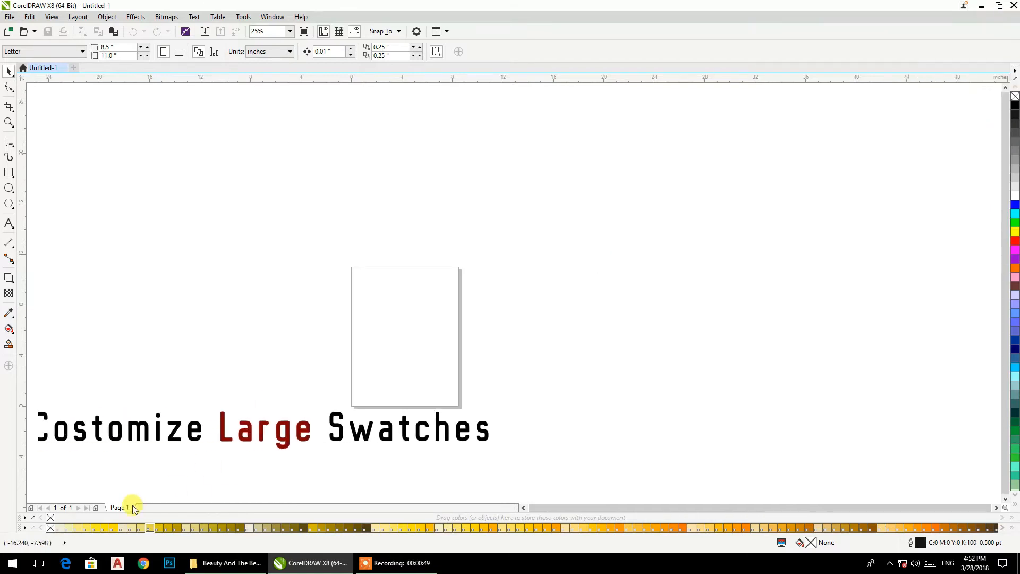
Step: Set the palettes to 3 maximum docked rows with Large swatches turned on
{"action": "left_click", "coordinate": [24, 528]}
{"action": "left_click", "coordinate": [56, 515]}
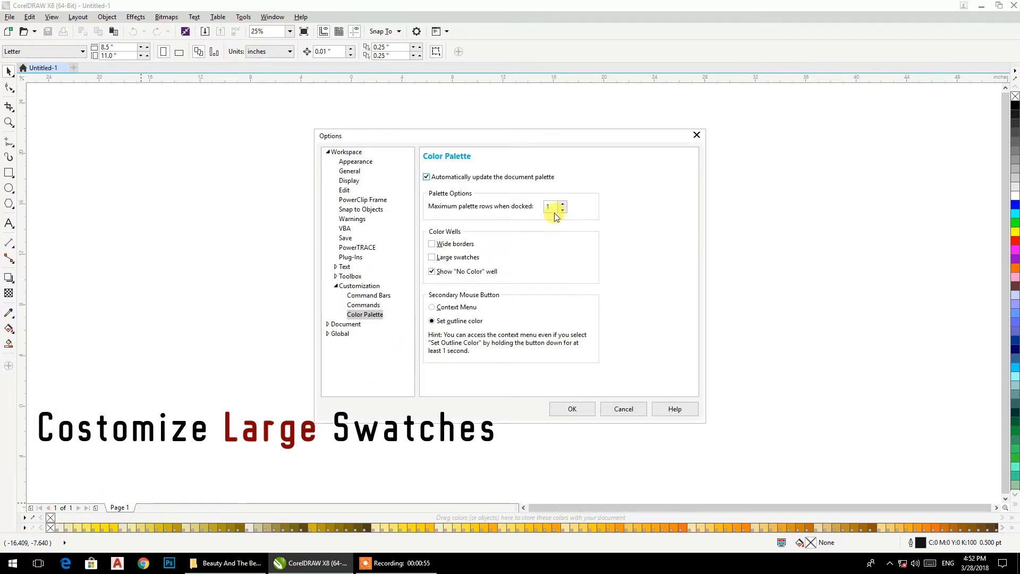
{"action": "left_click", "coordinate": [561, 204]}
{"action": "left_click", "coordinate": [561, 204]}
{"action": "left_click", "coordinate": [451, 259]}
{"action": "left_click", "coordinate": [563, 409]}
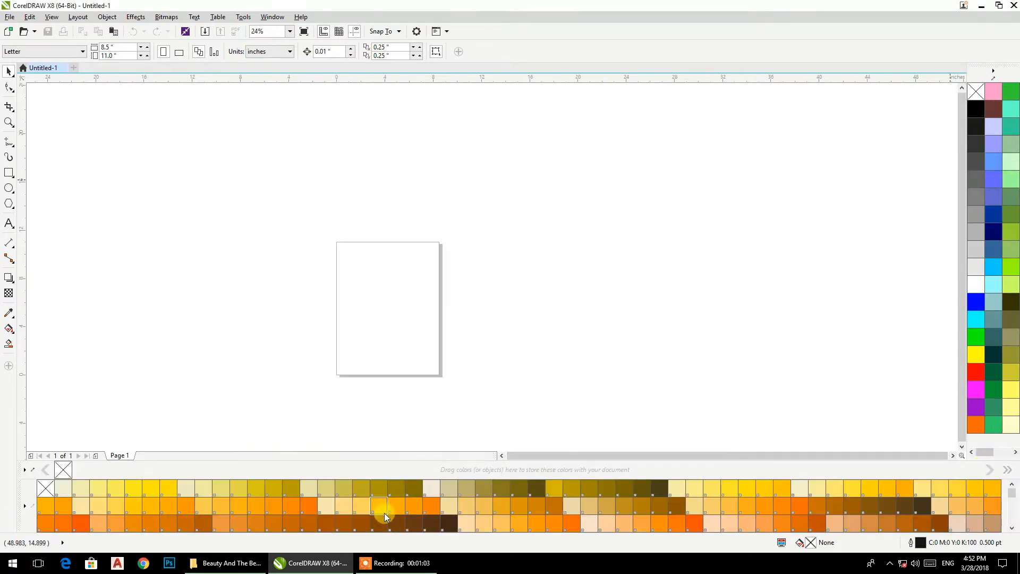
Step: Browse the other Corel applications list and the Window menu
{"action": "left_click", "coordinate": [448, 32]}
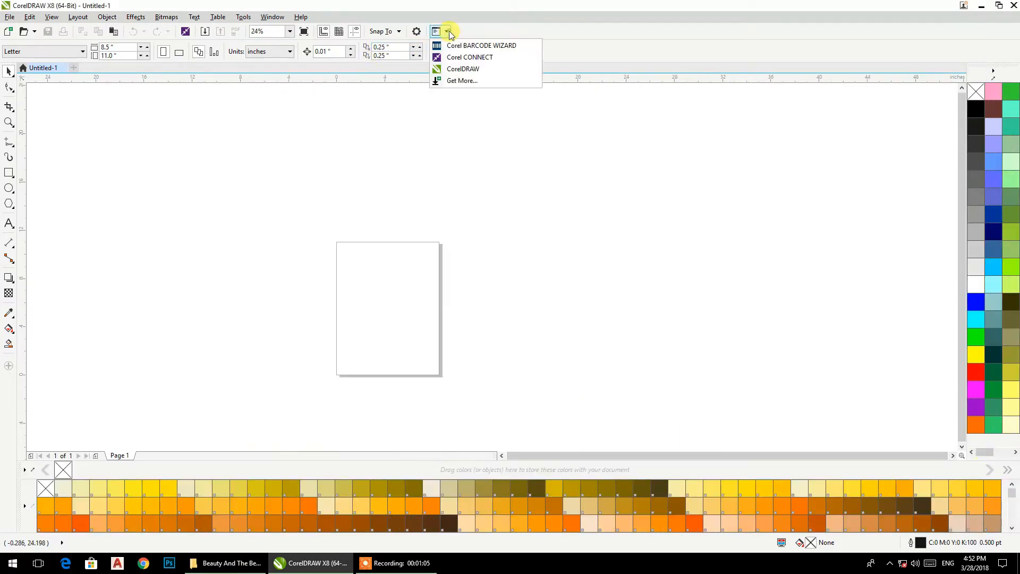
{"action": "left_click", "coordinate": [449, 32]}
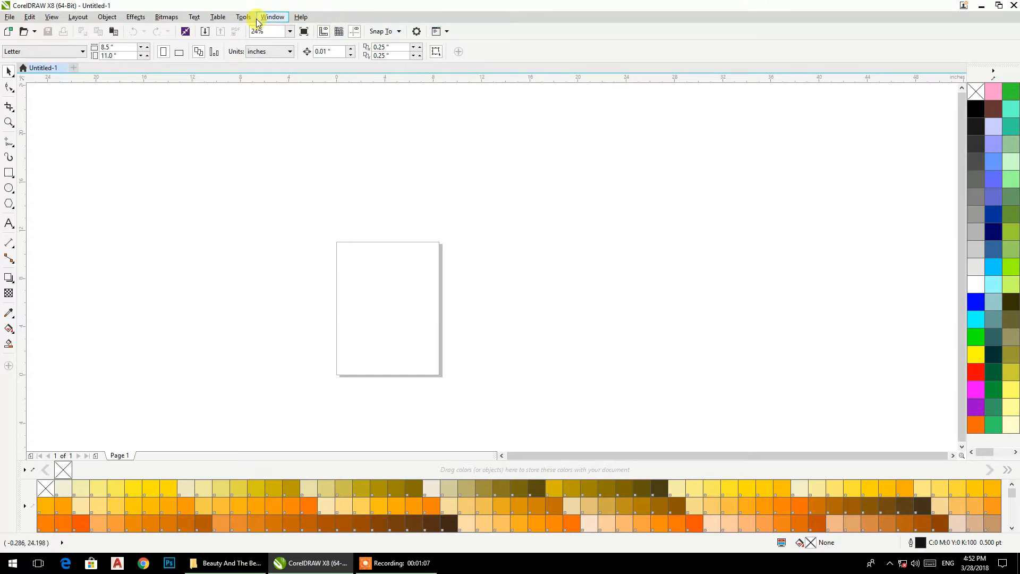
{"action": "left_click", "coordinate": [243, 18]}
{"action": "mouse_move", "coordinate": [273, 16]}
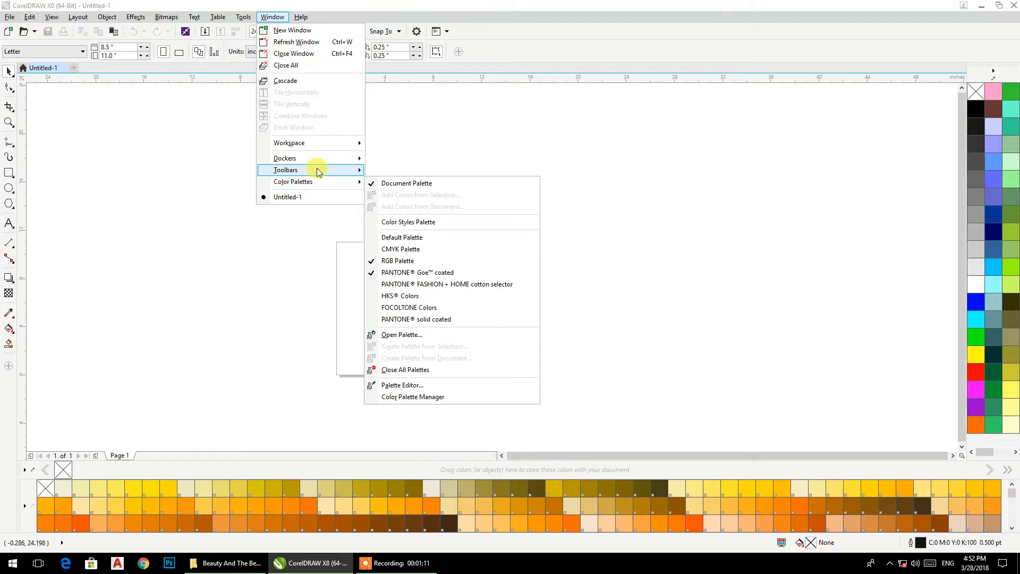
{"action": "mouse_move", "coordinate": [317, 169]}
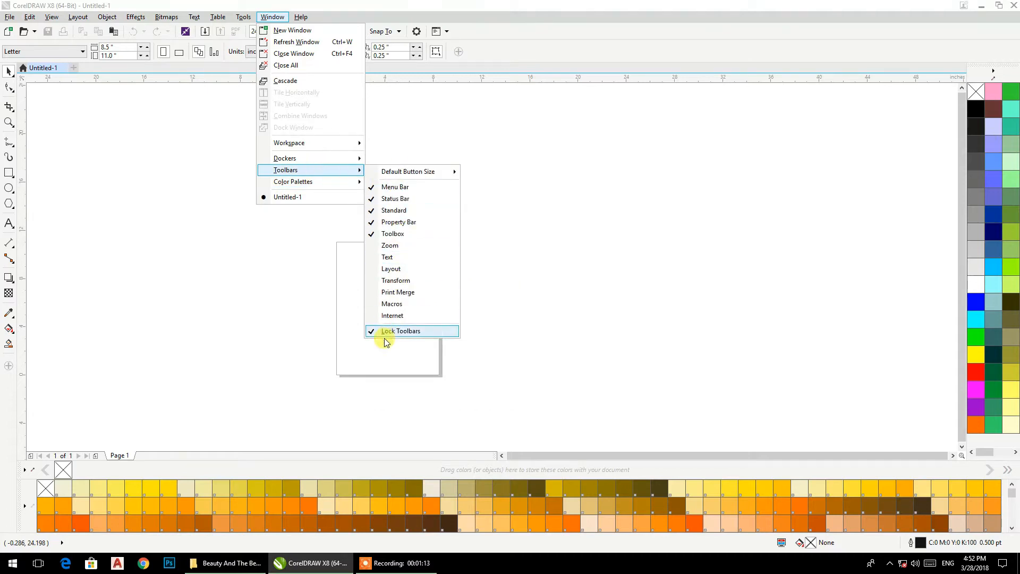
Step: Uncheck Lock Toolbars from the toolbar and toolbox right-click menus
{"action": "right_click", "coordinate": [511, 48]}
{"action": "right_click", "coordinate": [552, 33]}
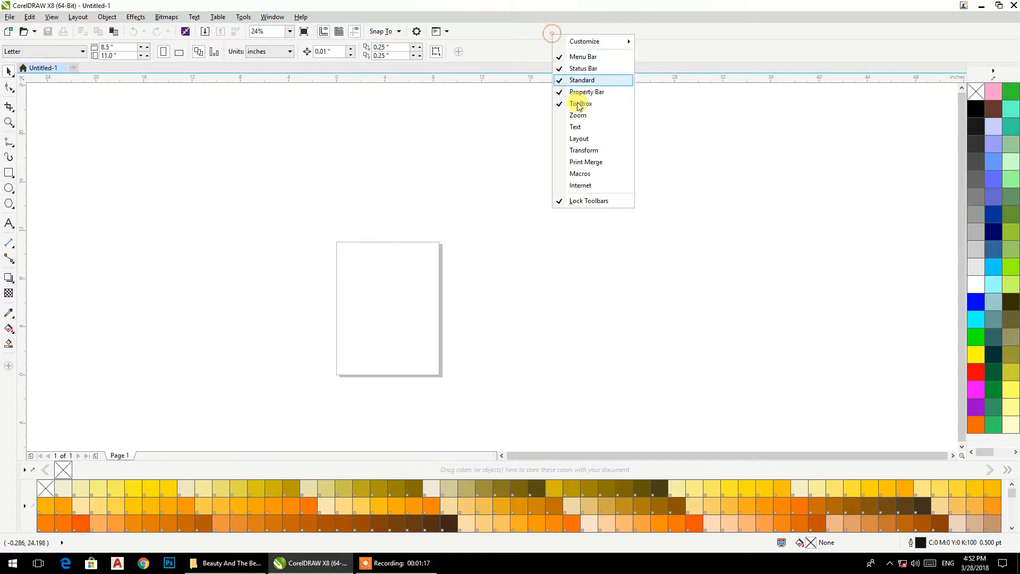
{"action": "left_click", "coordinate": [588, 201]}
{"action": "right_click", "coordinate": [10, 389]}
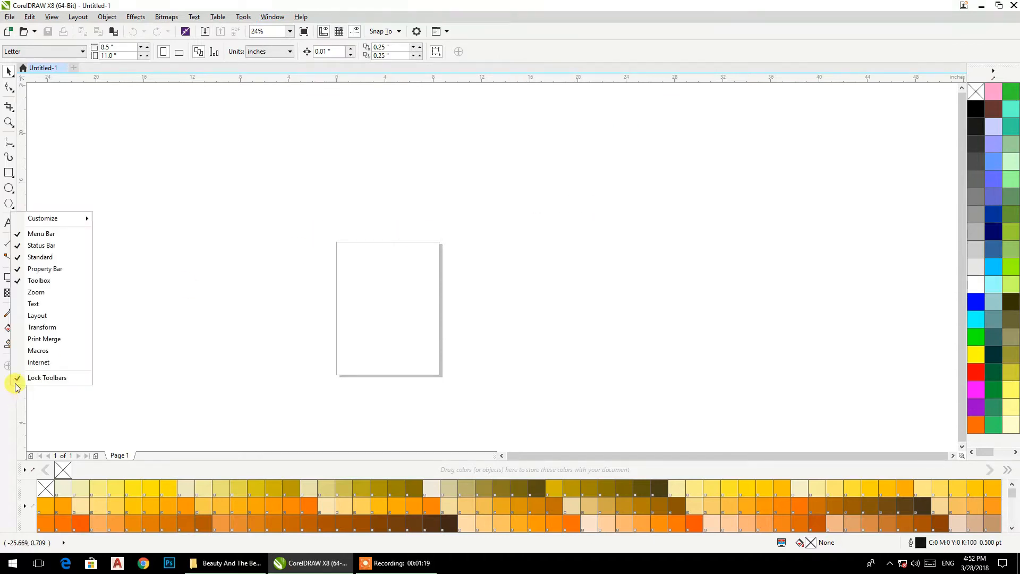
{"action": "left_click", "coordinate": [35, 378]}
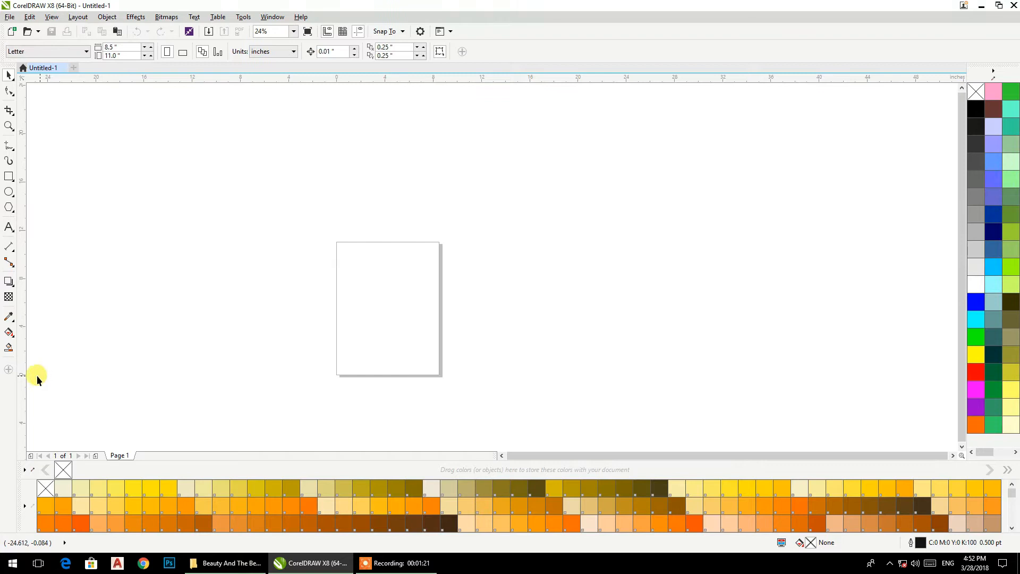
Step: Tick Outline Flyout in the toolbox's quick-customize list
{"action": "left_click", "coordinate": [9, 370]}
{"action": "scroll", "coordinate": [84, 283], "scroll_direction": "down", "scroll_amount": 7}
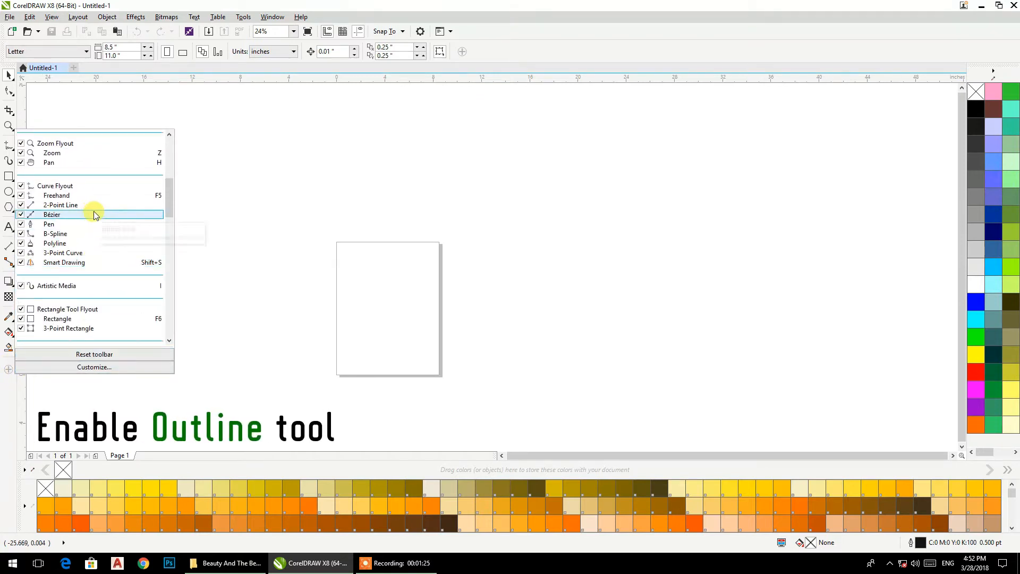
{"action": "scroll", "coordinate": [84, 218], "scroll_direction": "down", "scroll_amount": 1}
{"action": "scroll", "coordinate": [83, 221], "scroll_direction": "down", "scroll_amount": 6}
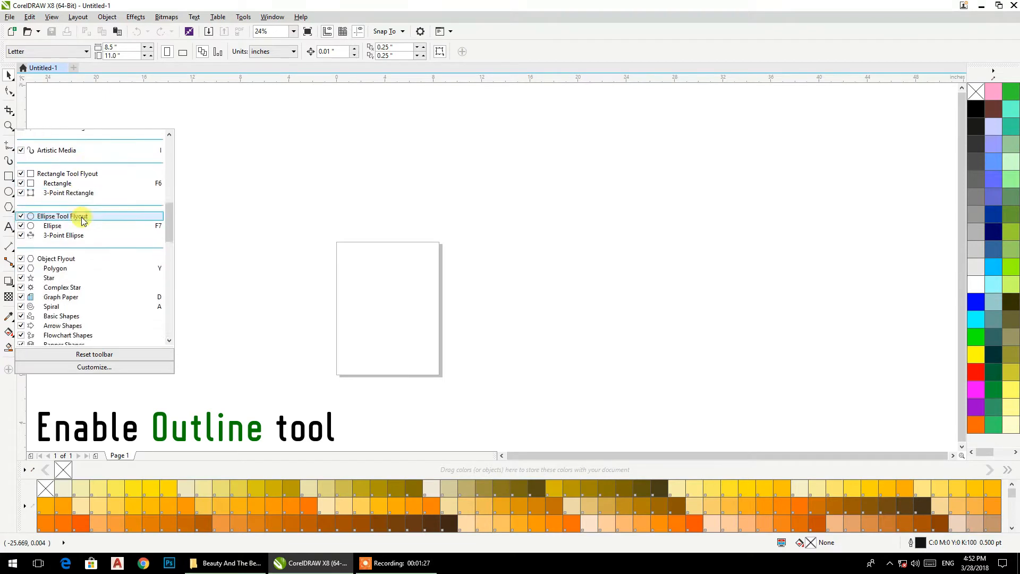
{"action": "scroll", "coordinate": [84, 222], "scroll_direction": "down", "scroll_amount": 7}
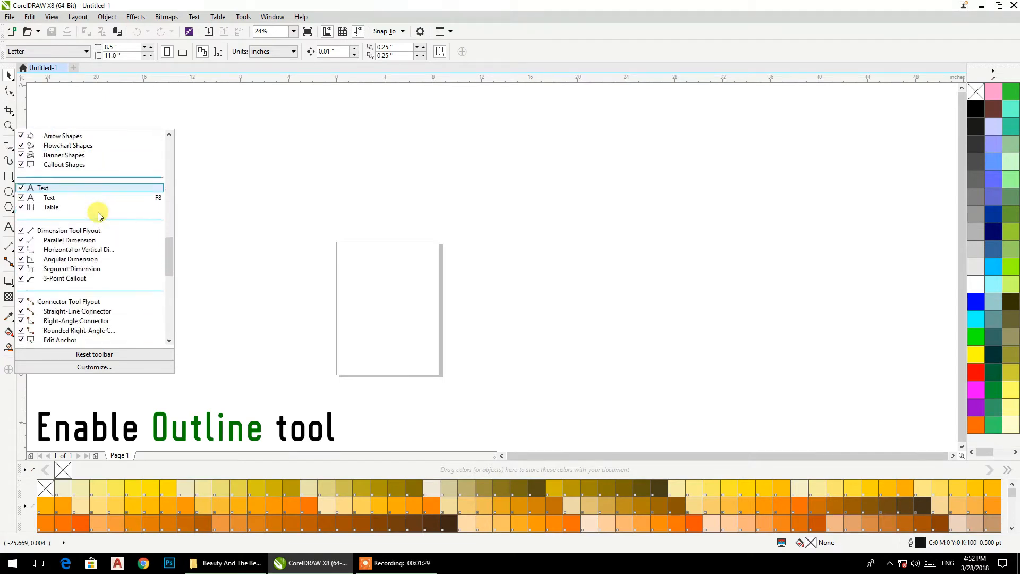
{"action": "scroll", "coordinate": [99, 215], "scroll_direction": "down", "scroll_amount": 8}
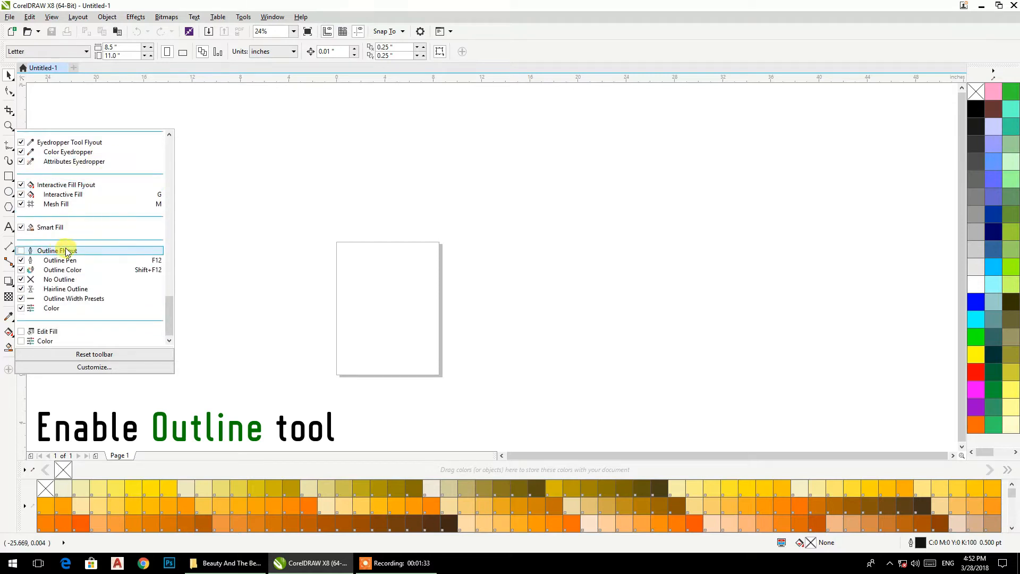
{"action": "left_click", "coordinate": [21, 250]}
{"action": "left_click", "coordinate": [1, 422]}
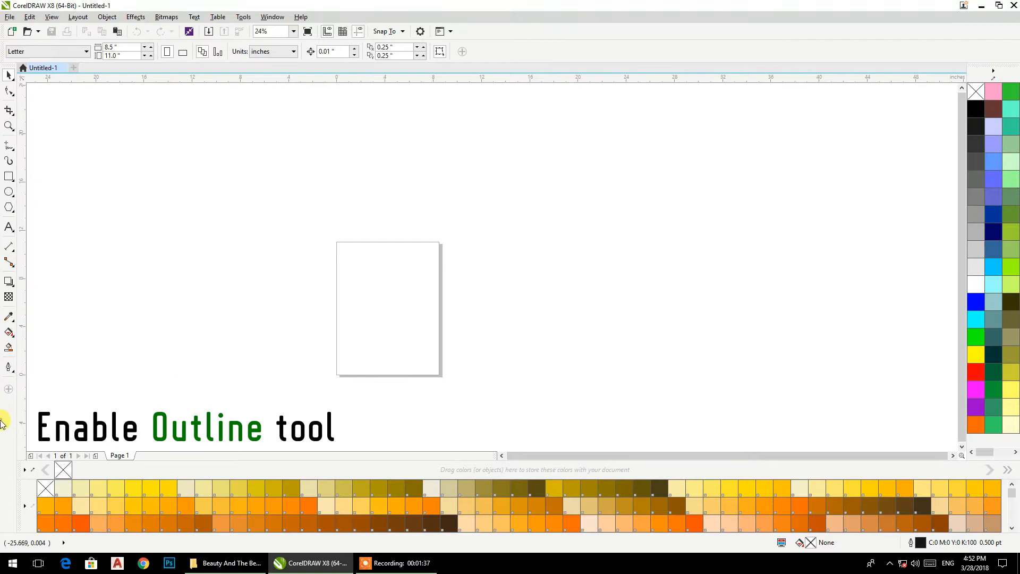
Step: Dock the Outline flyout as a toolbar along the top and relock the toolbars
{"action": "left_click", "coordinate": [16, 373]}
{"action": "mouse_move", "coordinate": [40, 363]}
{"action": "left_mouse_down"}
{"action": "mouse_move", "coordinate": [191, 287]}
{"action": "mouse_move", "coordinate": [273, 216]}
{"action": "mouse_move", "coordinate": [587, 128]}
{"action": "mouse_move", "coordinate": [672, 48]}
{"action": "mouse_move", "coordinate": [672, 34]}
{"action": "left_mouse_up"}
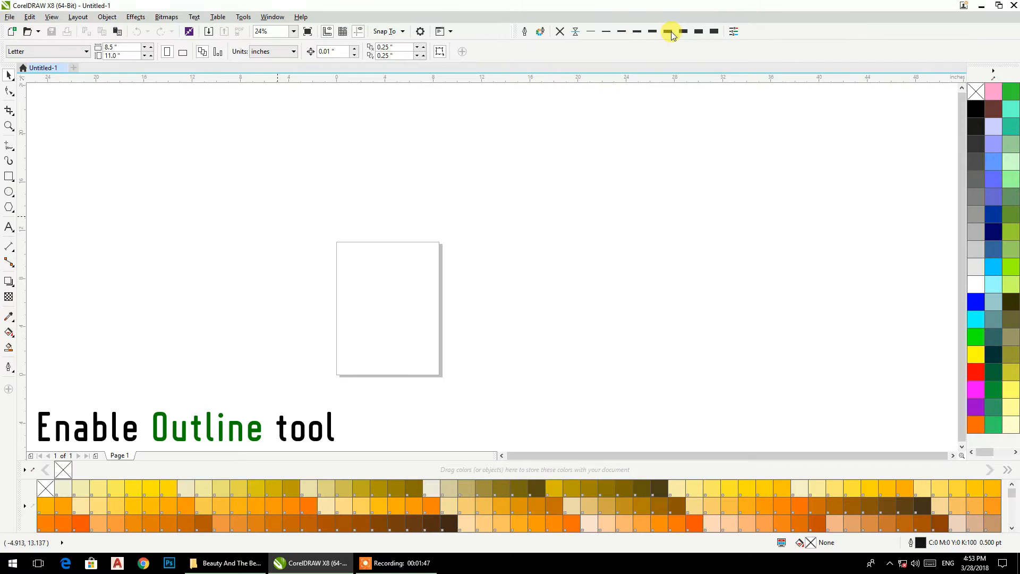
{"action": "right_click", "coordinate": [563, 53]}
{"action": "left_click", "coordinate": [597, 232]}
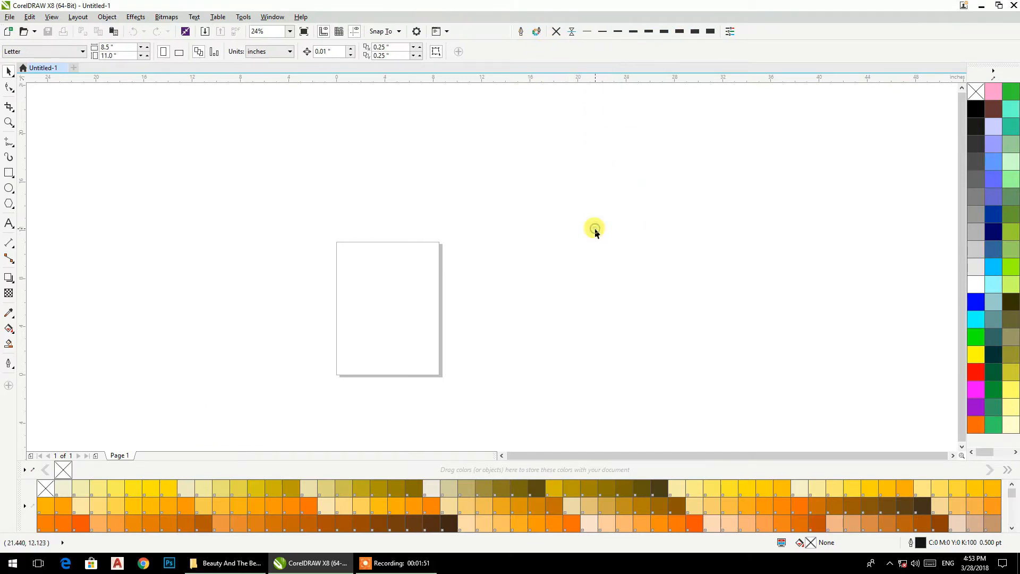
{"action": "left_click", "coordinate": [245, 17]}
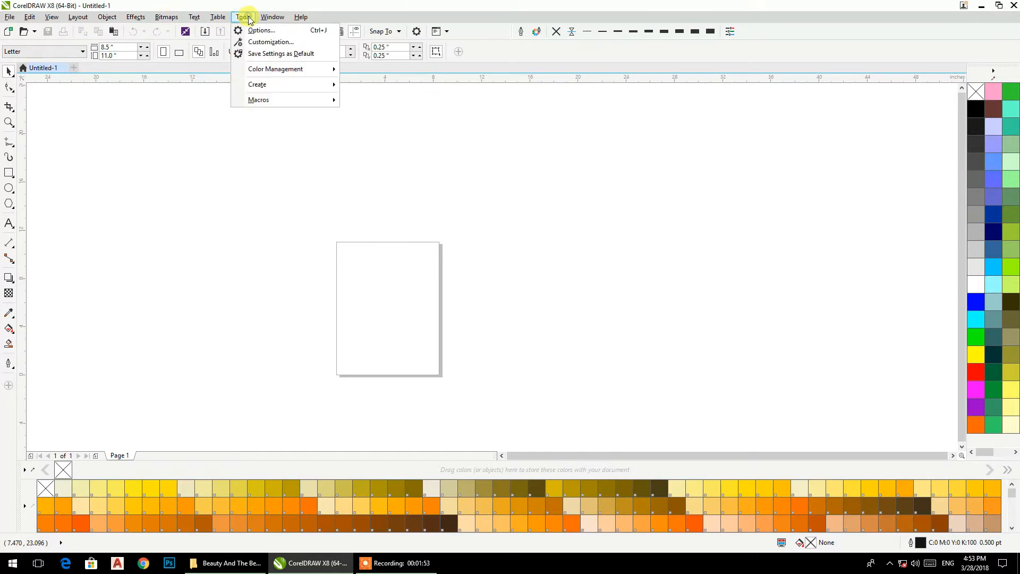
Step: Turn off the 'Back up every' automatic backup option on the Save page
{"action": "left_click", "coordinate": [270, 42]}
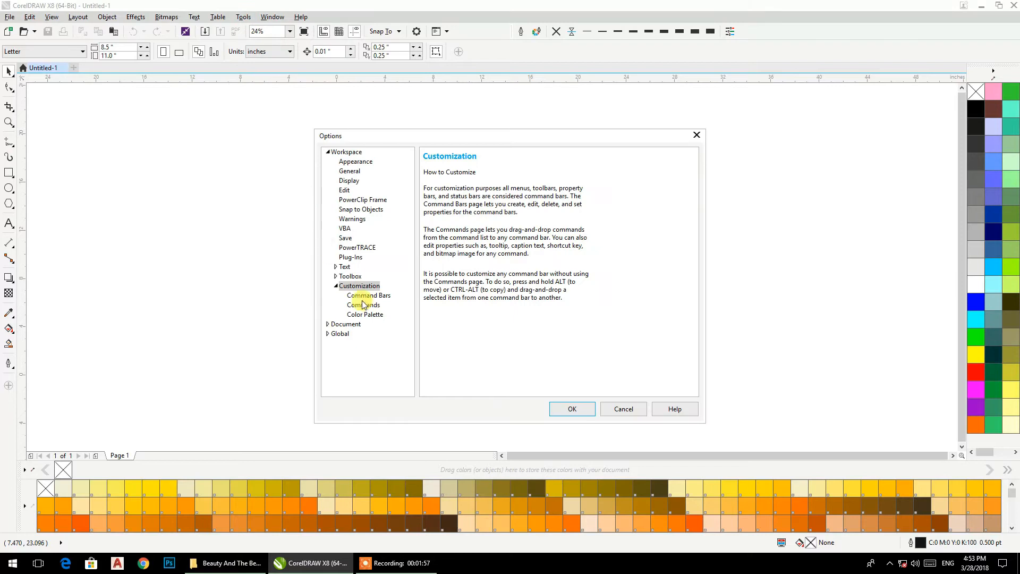
{"action": "left_click", "coordinate": [359, 238]}
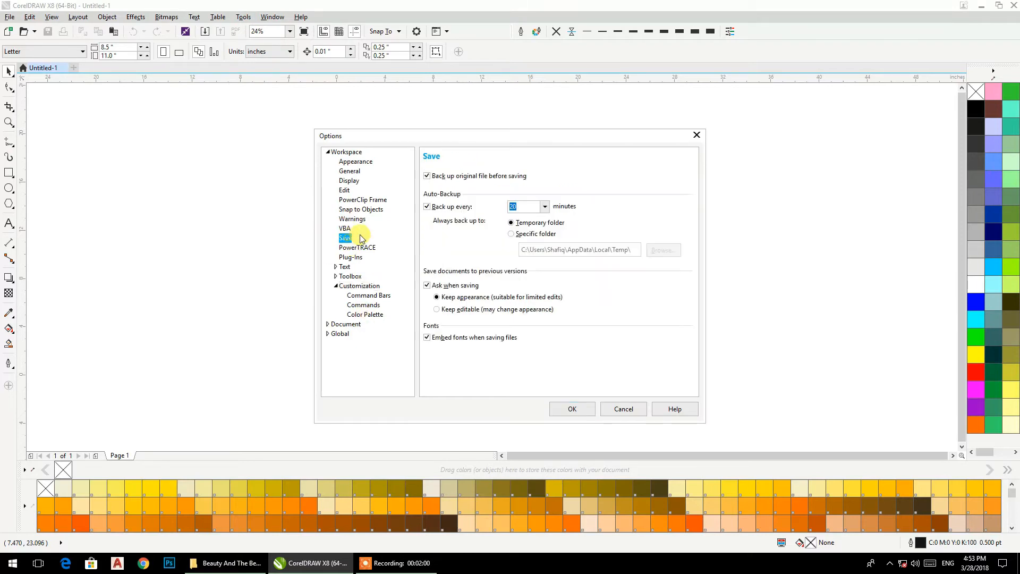
{"action": "left_click", "coordinate": [440, 212]}
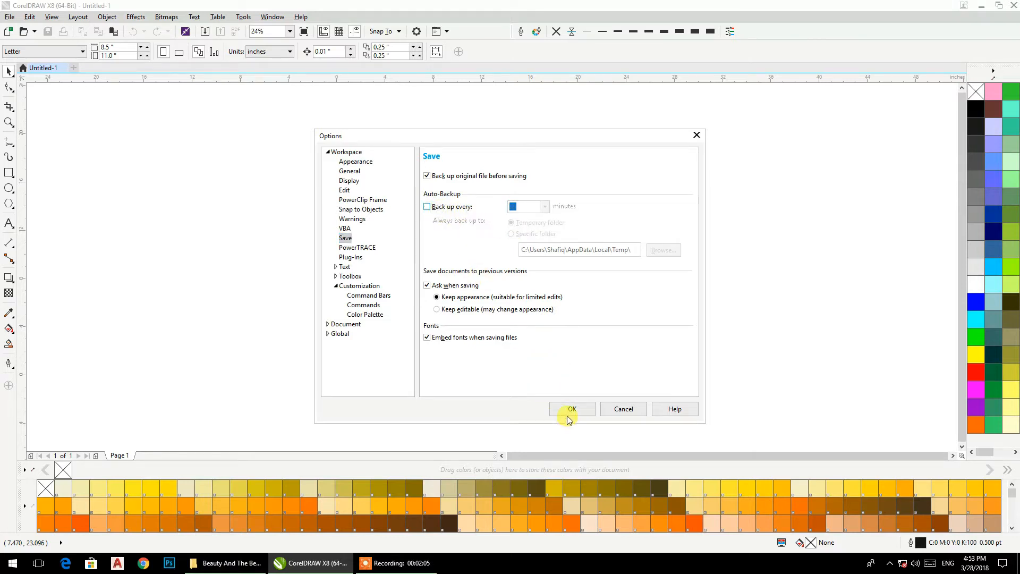
Step: Set the interface Theme to Black in Workspace > Appearance and apply it
{"action": "left_click", "coordinate": [351, 162]}
{"action": "left_click", "coordinate": [520, 283]}
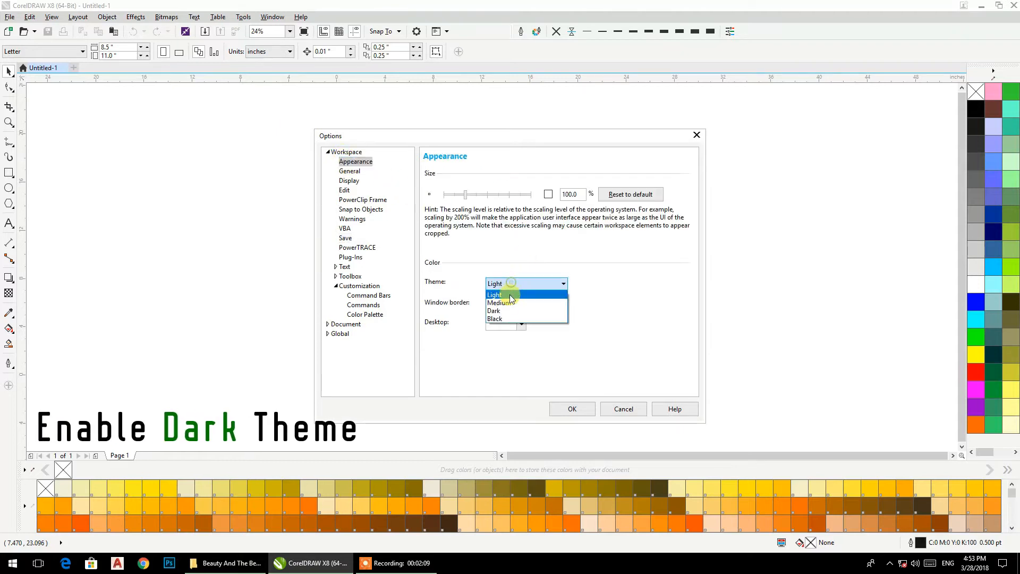
{"action": "left_click", "coordinate": [499, 320]}
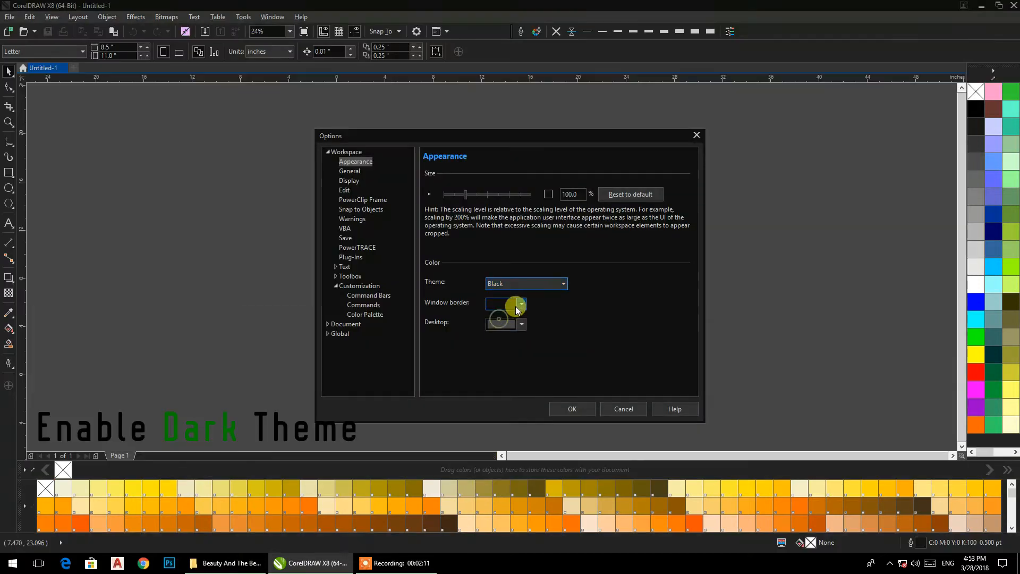
{"action": "left_click", "coordinate": [571, 409]}
{"action": "scroll", "coordinate": [497, 194], "scroll_direction": "up", "scroll_amount": 2}
{"action": "left_click_drag", "start_coordinate": [484, 203], "coordinate": [531, 155]}
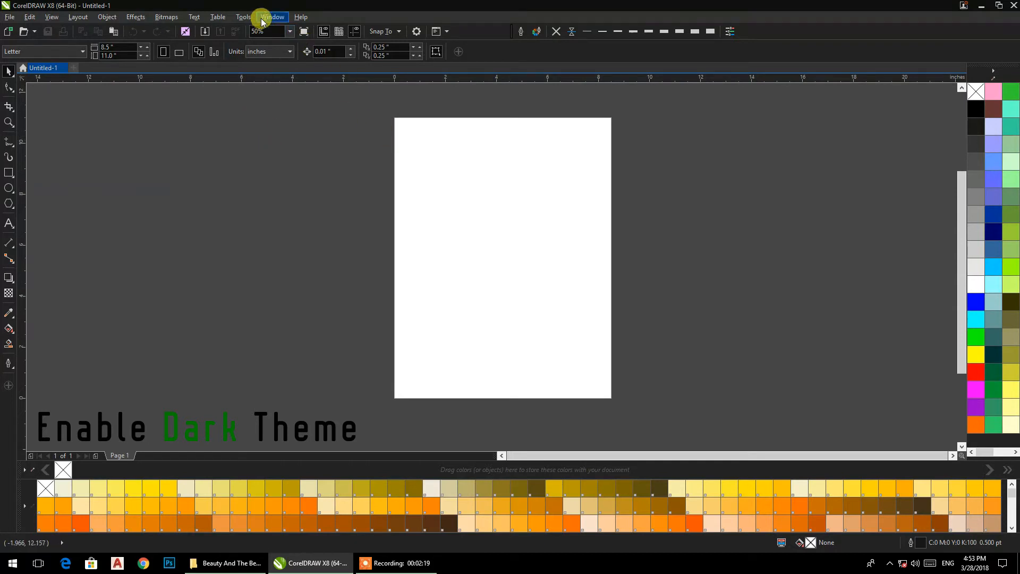
Step: Save the workspace with its Black theme via Tools > Save Settings as Default
{"action": "left_click", "coordinate": [244, 17]}
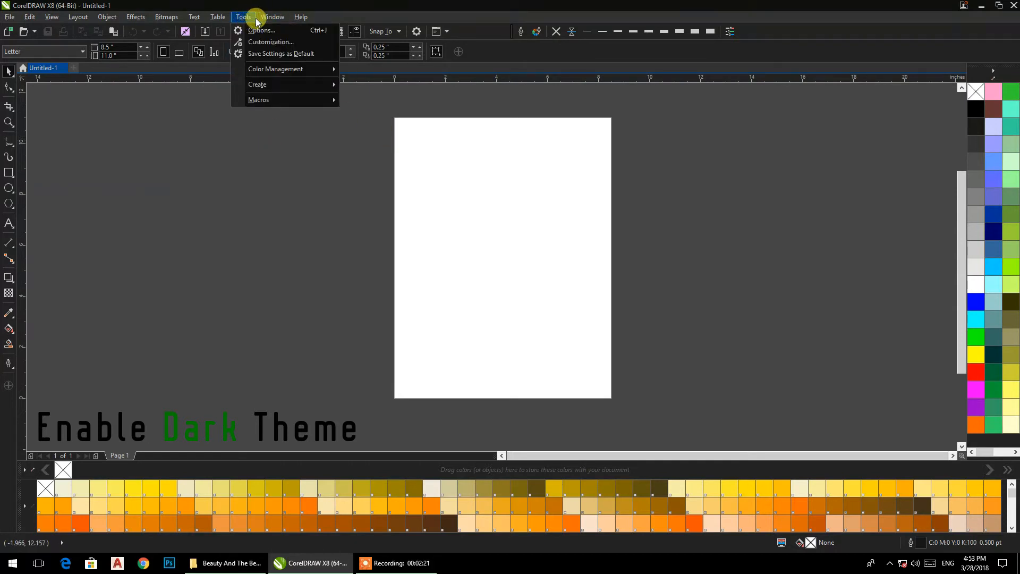
{"action": "left_click", "coordinate": [283, 19]}
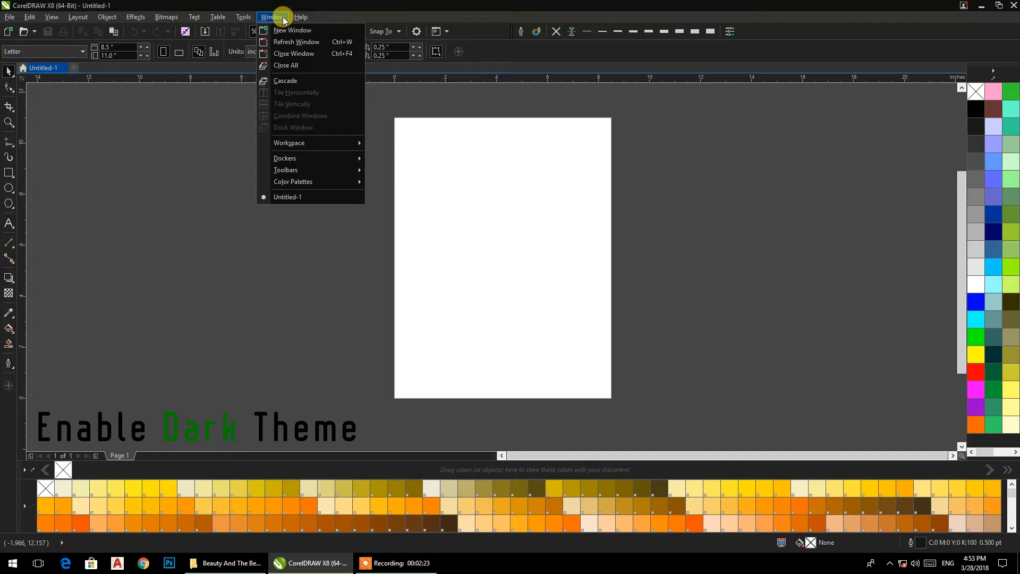
{"action": "mouse_move", "coordinate": [247, 20]}
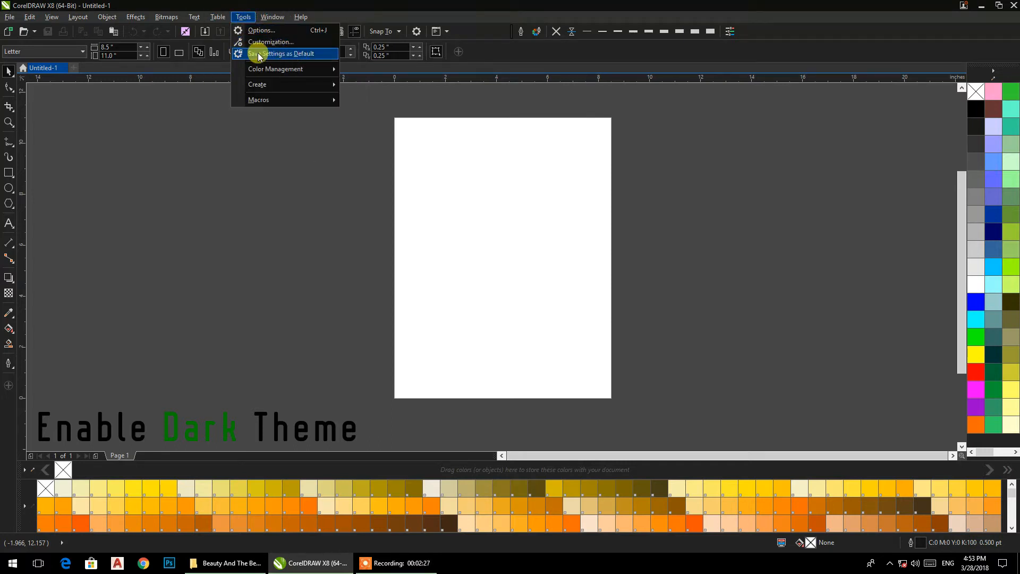
{"action": "left_click", "coordinate": [262, 32]}
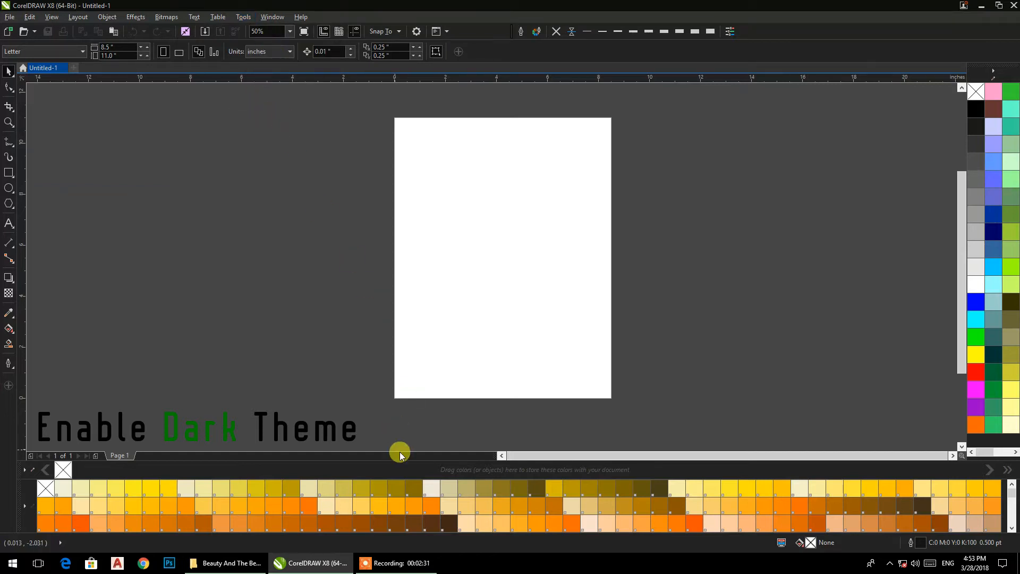
Step: Try the Medium and then Large default button sizes from the toolbox Customize menu
{"action": "left_click", "coordinate": [270, 17]}
{"action": "left_click", "coordinate": [89, 231]}
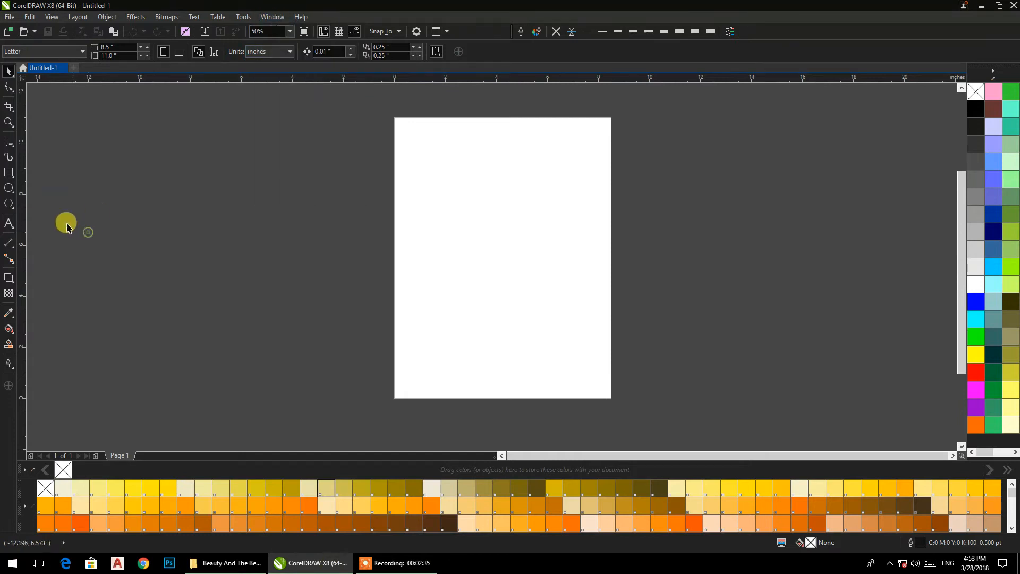
{"action": "right_click", "coordinate": [12, 180]}
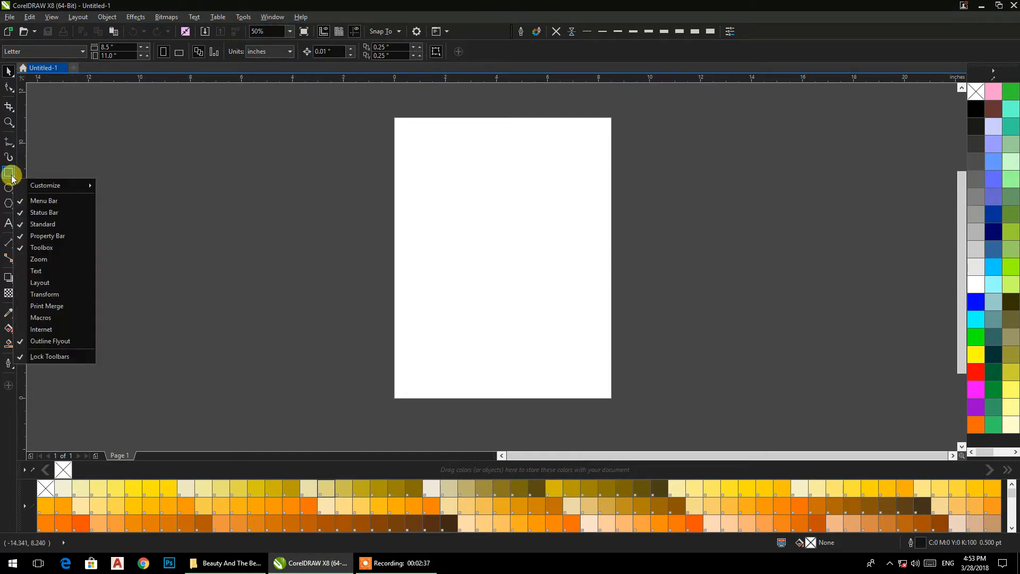
{"action": "mouse_move", "coordinate": [25, 181]}
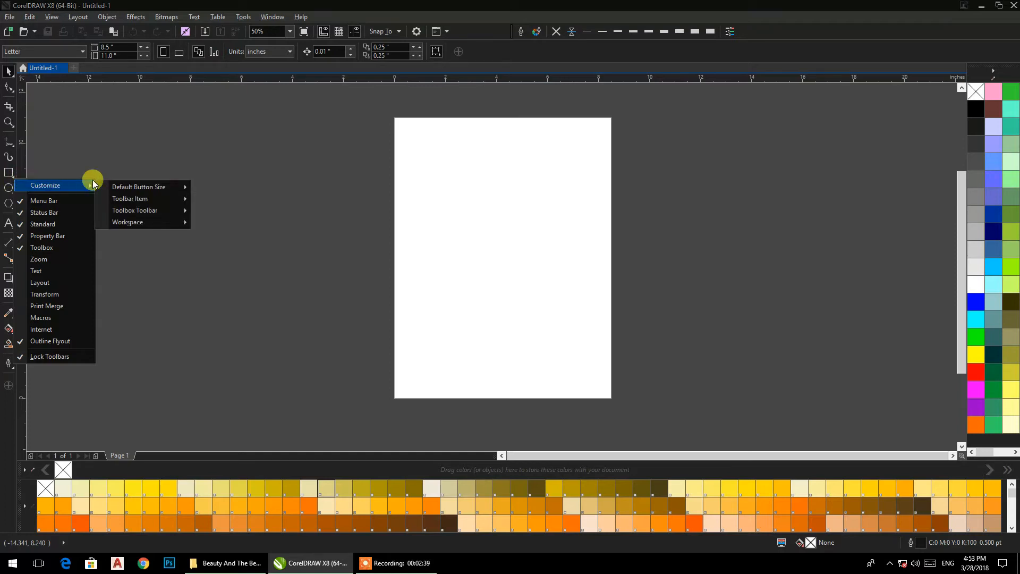
{"action": "mouse_move", "coordinate": [129, 186]}
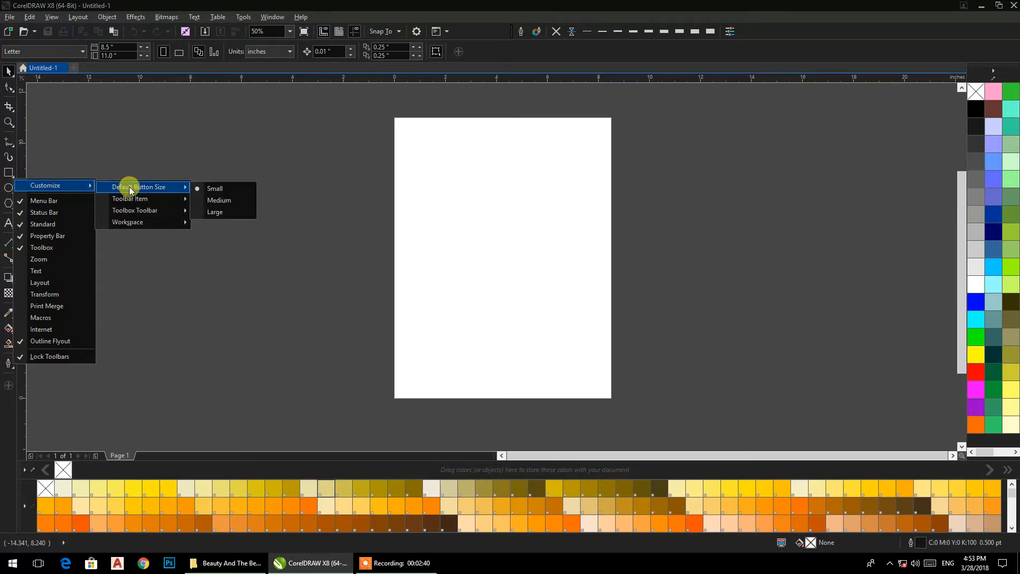
{"action": "left_click", "coordinate": [219, 203]}
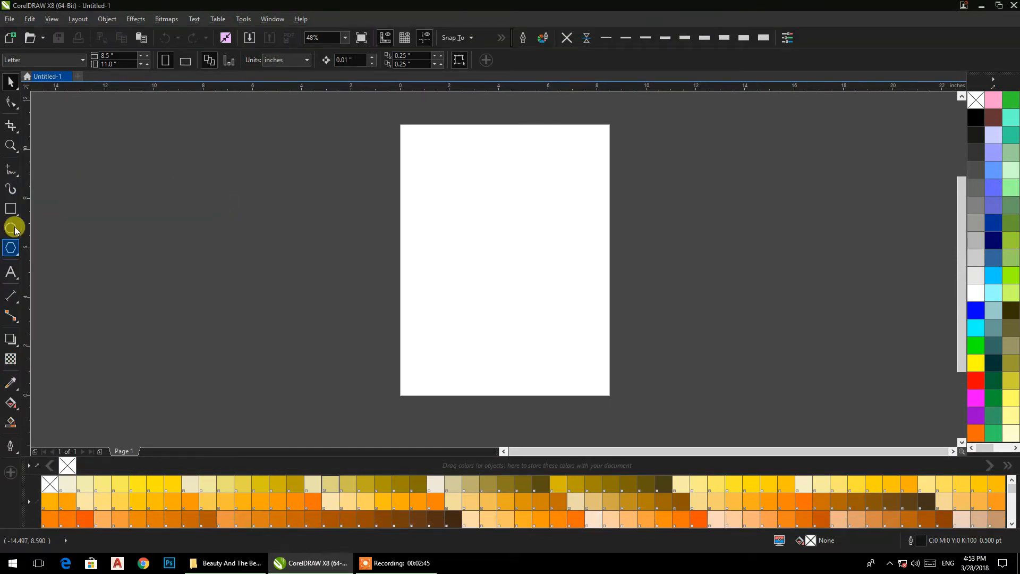
{"action": "right_click", "coordinate": [9, 151]}
{"action": "mouse_move", "coordinate": [13, 159]}
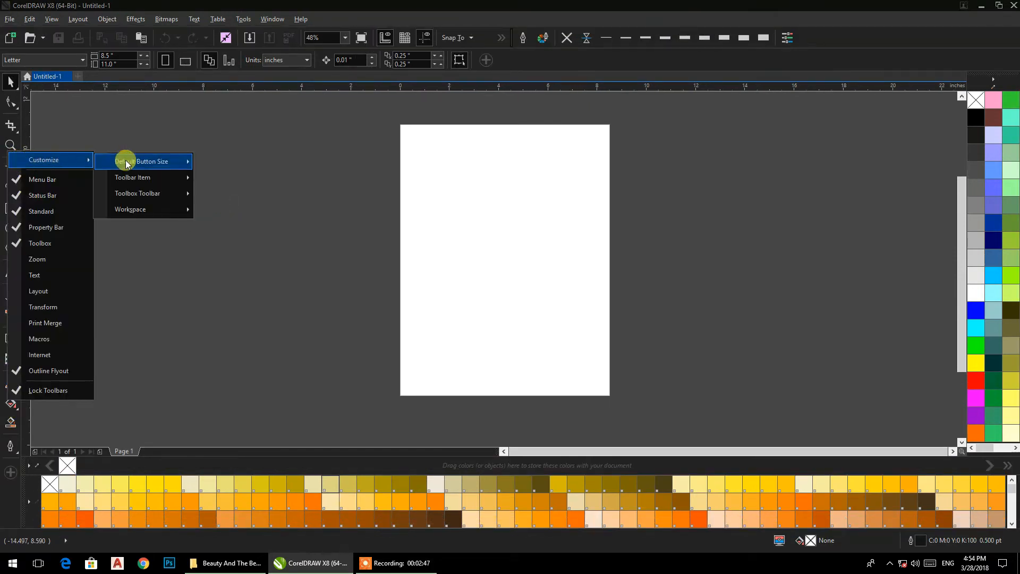
{"action": "mouse_move", "coordinate": [127, 162]}
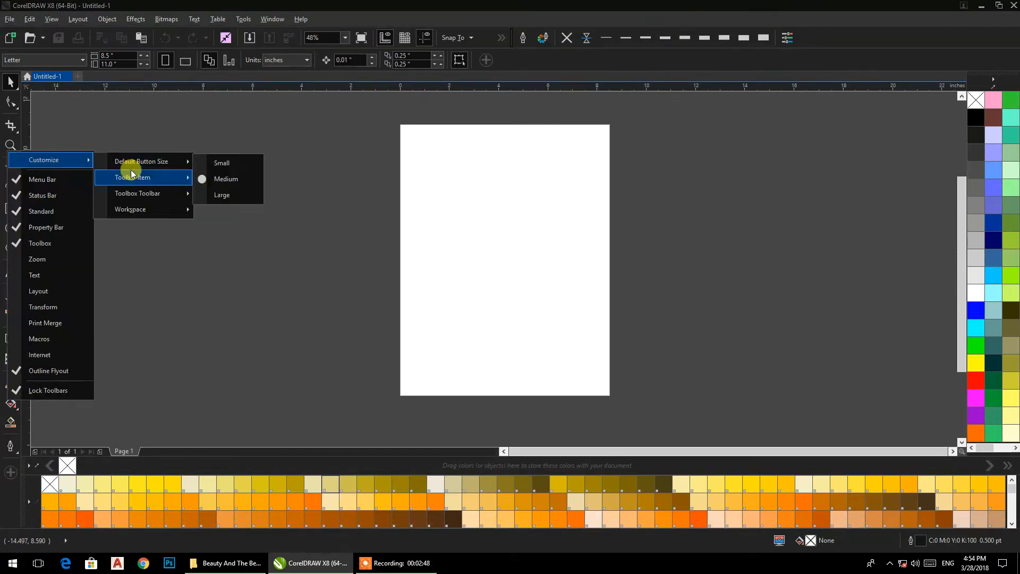
{"action": "left_click", "coordinate": [222, 196]}
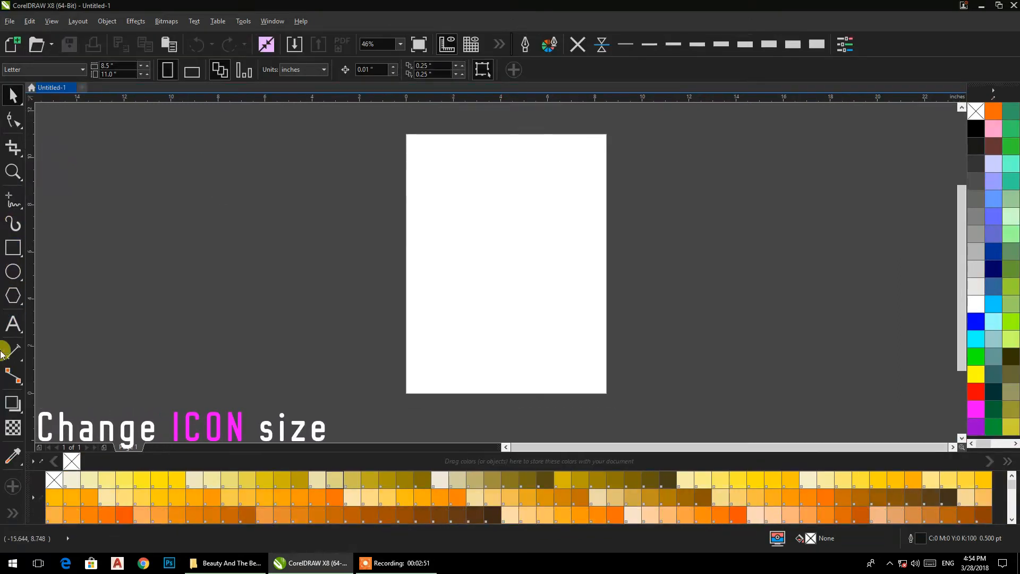
Step: Set the Default Button Size back to Small
{"action": "right_click", "coordinate": [10, 217]}
{"action": "mouse_move", "coordinate": [52, 230]}
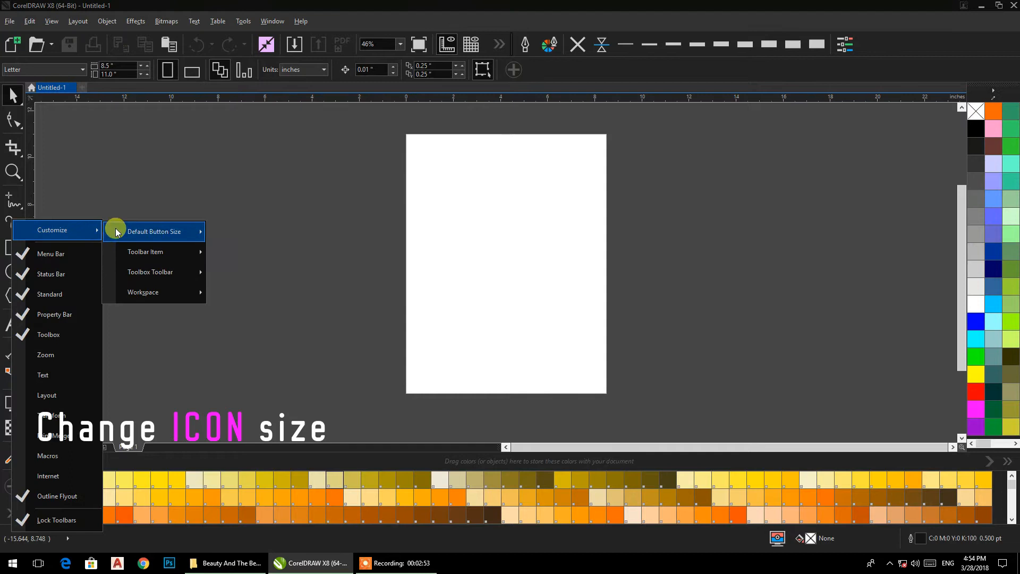
{"action": "mouse_move", "coordinate": [182, 234]}
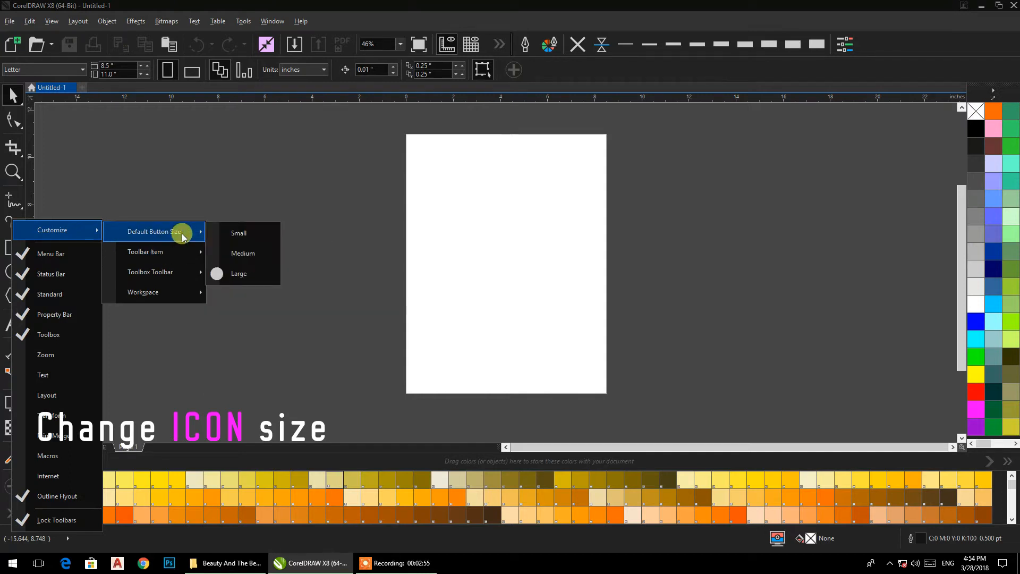
{"action": "left_click", "coordinate": [235, 235]}
{"action": "right_click", "coordinate": [9, 179]}
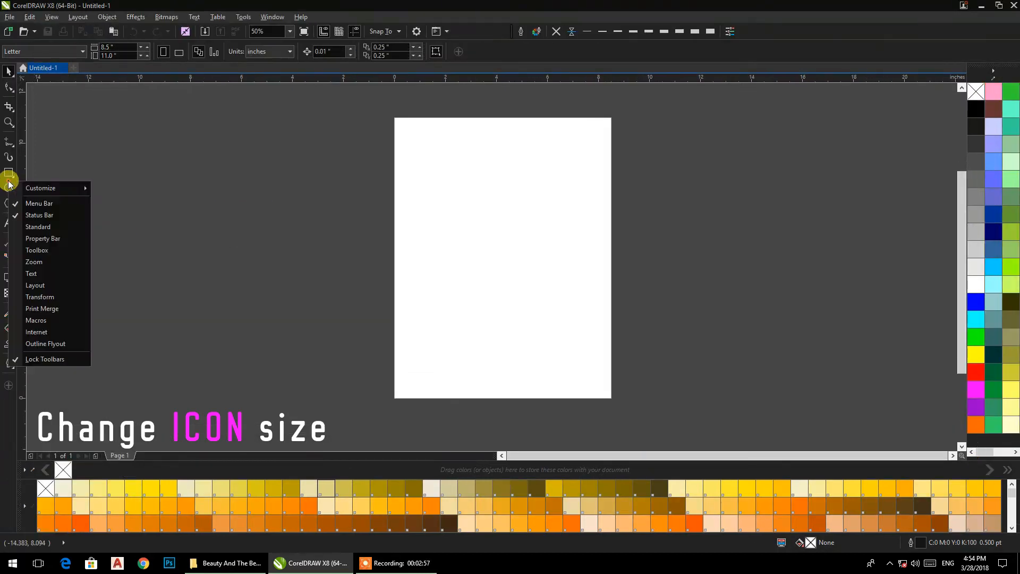
{"action": "mouse_move", "coordinate": [50, 189]}
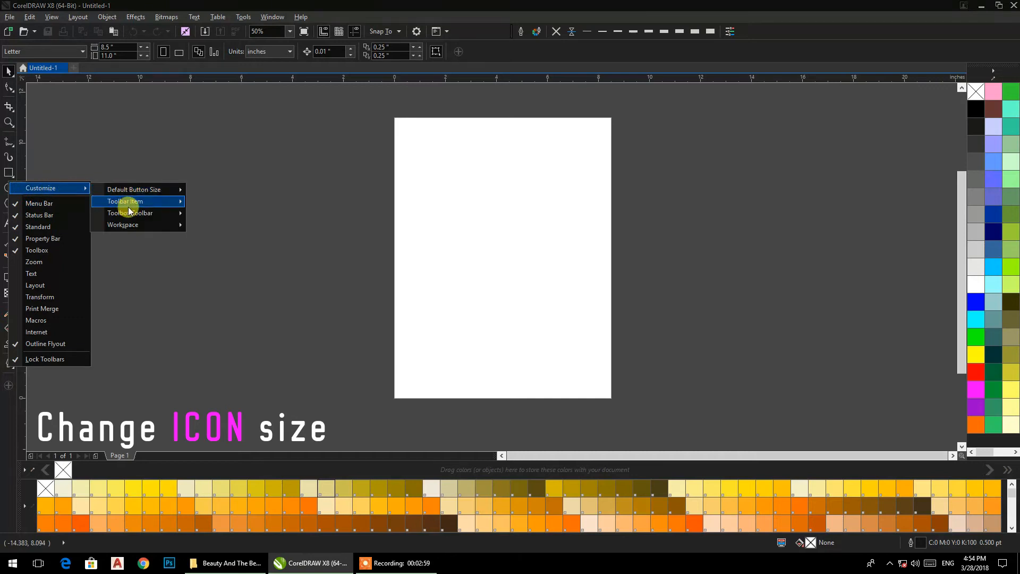
{"action": "mouse_move", "coordinate": [128, 206]}
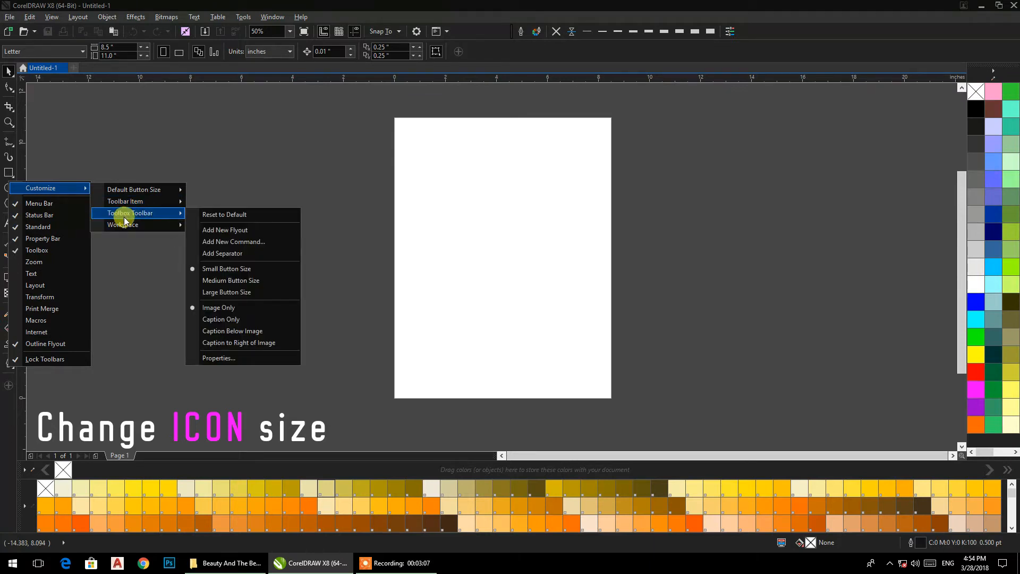
{"action": "left_click", "coordinate": [137, 114]}
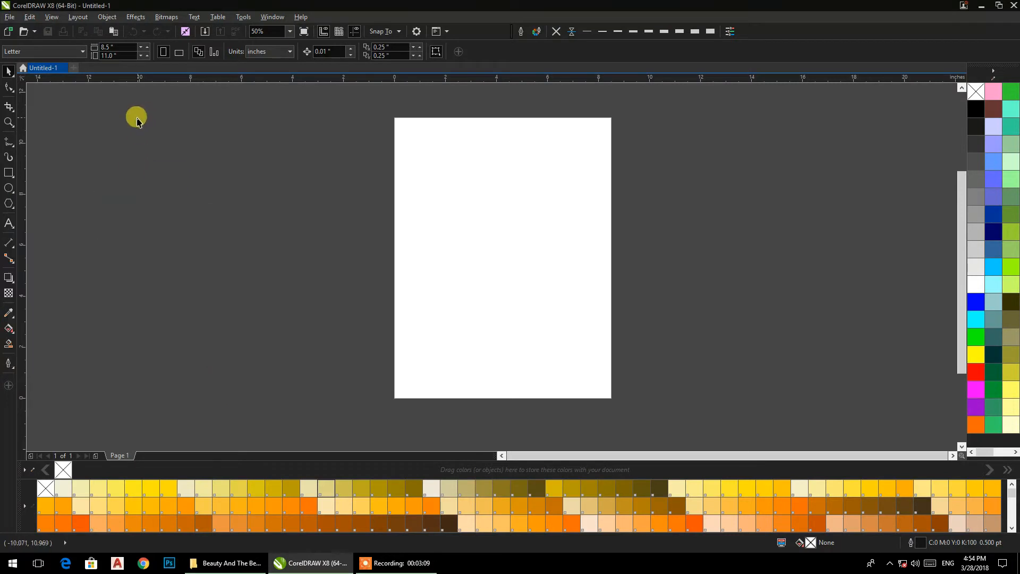
{"action": "left_click", "coordinate": [51, 18]}
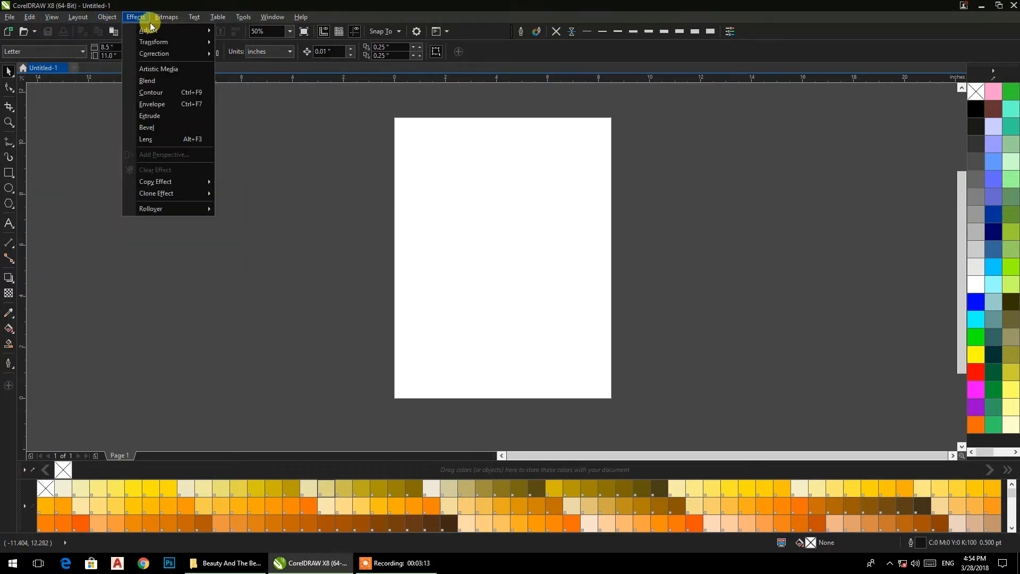
Step: In Options > Appearance, set the Desktop colour to dark grey #3B3838 after trying red
{"action": "mouse_move", "coordinate": [242, 18]}
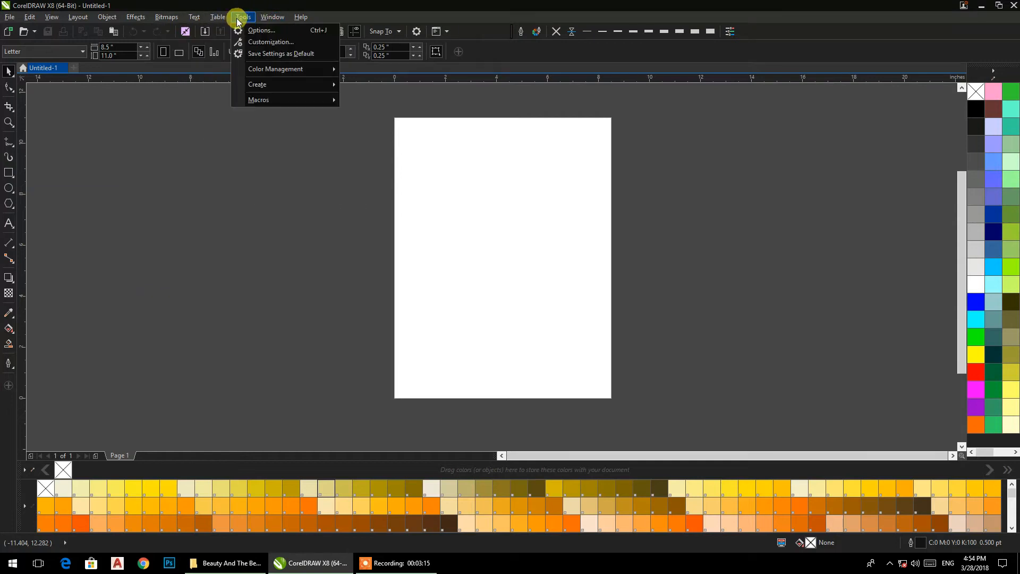
{"action": "left_click", "coordinate": [253, 42]}
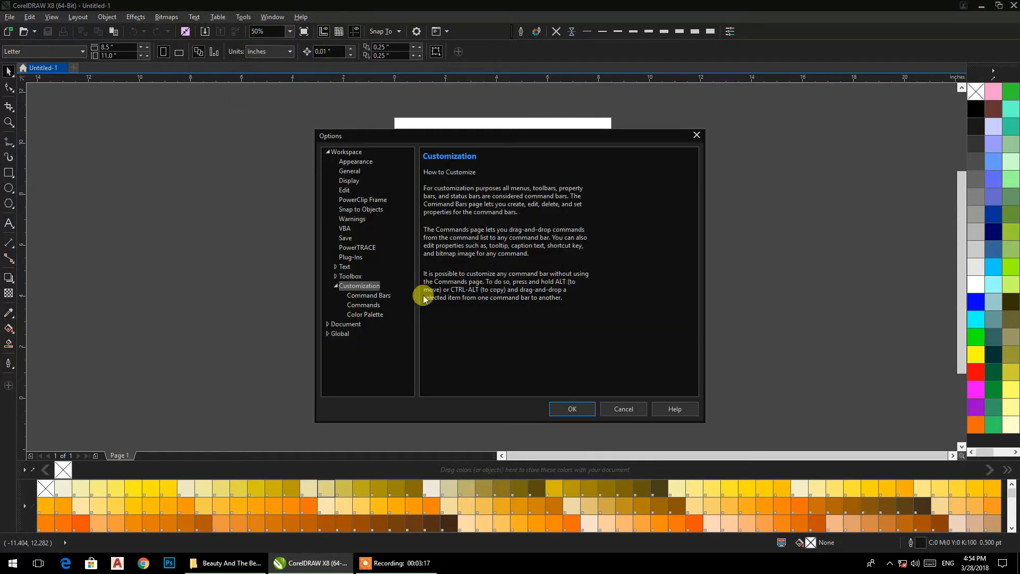
{"action": "left_click", "coordinate": [353, 162]}
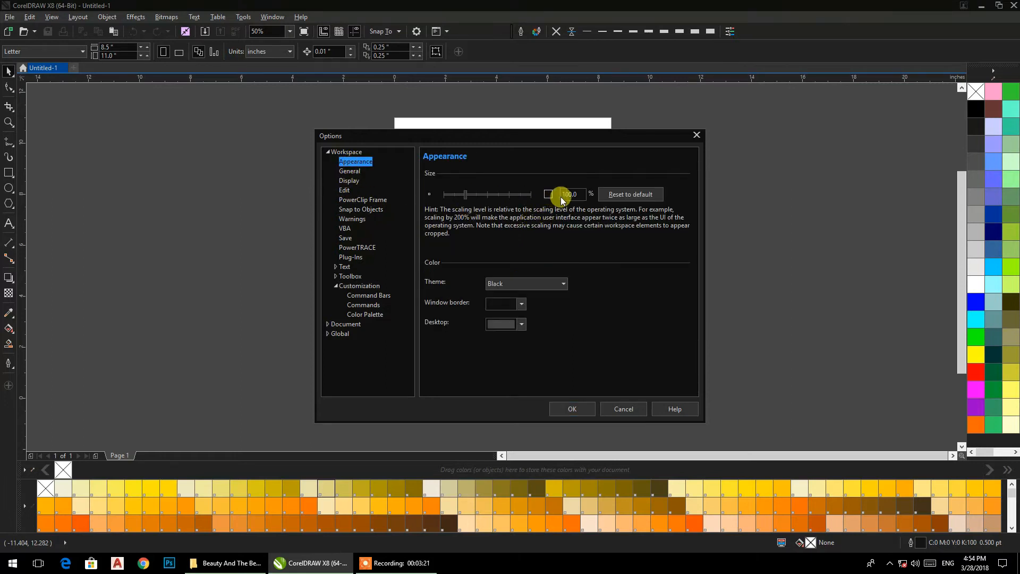
{"action": "left_click", "coordinate": [497, 324]}
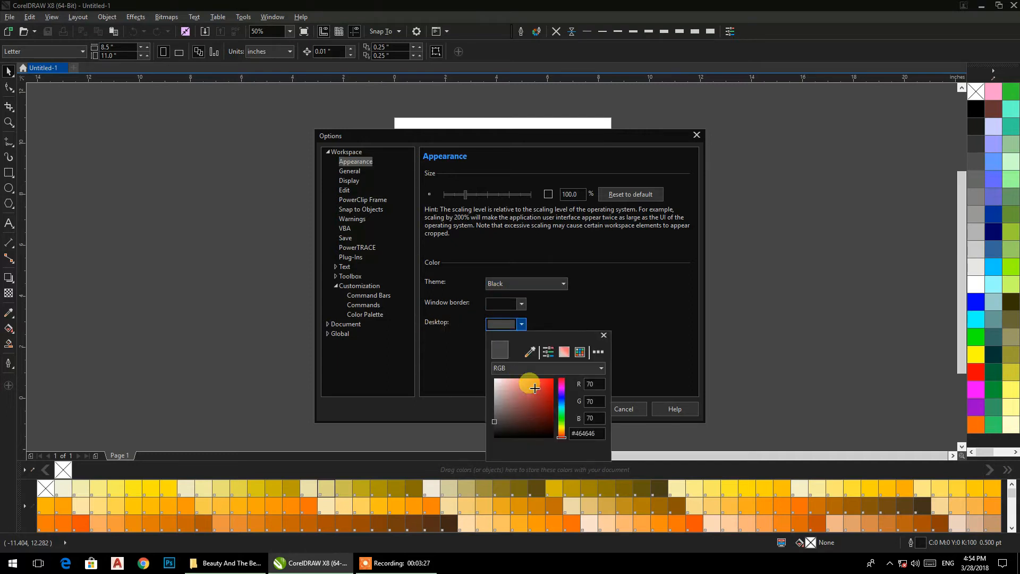
{"action": "left_click_drag", "start_coordinate": [530, 383], "coordinate": [575, 367]}
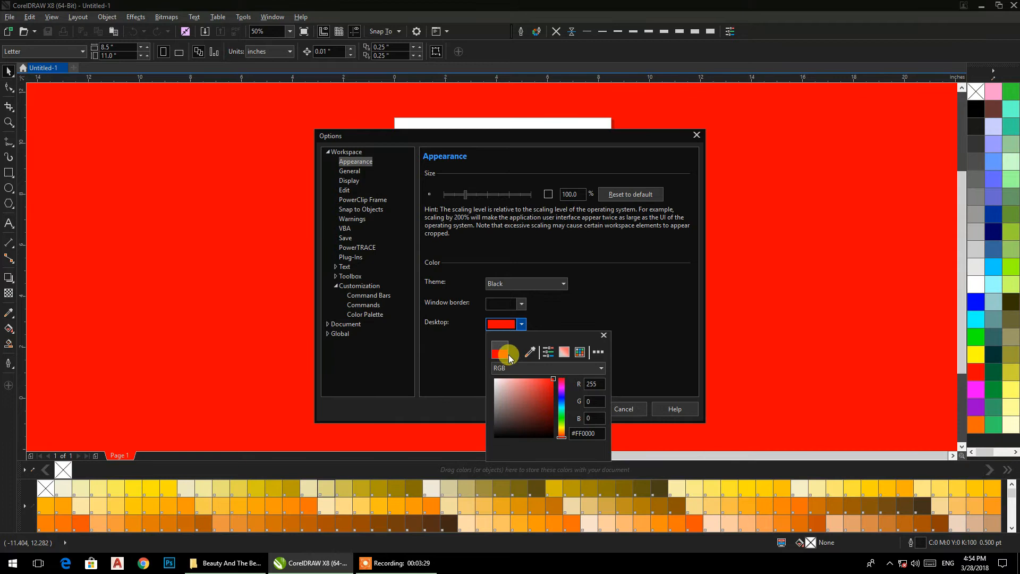
{"action": "left_click_drag", "start_coordinate": [511, 384], "coordinate": [496, 423]}
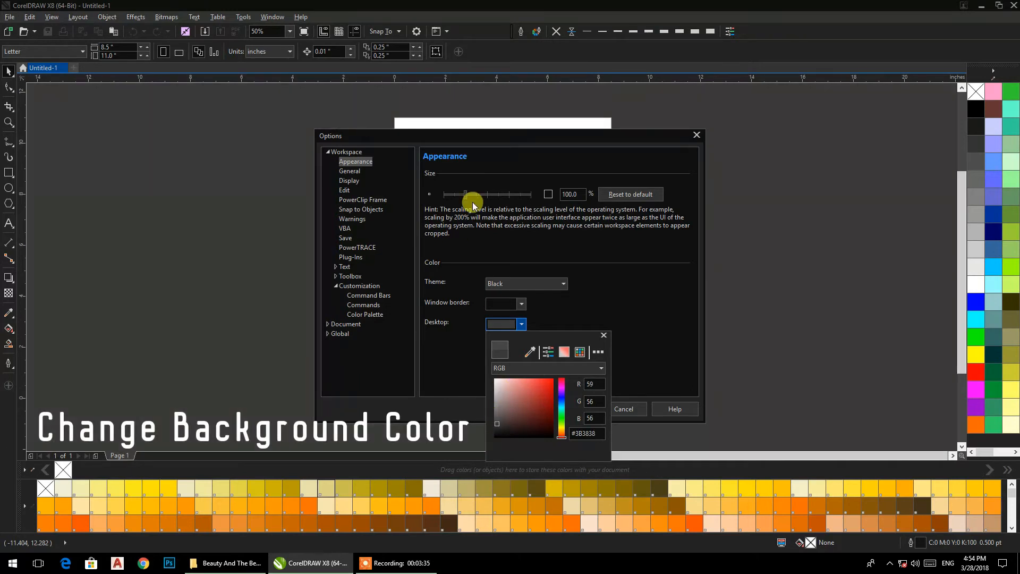
{"action": "left_click", "coordinate": [629, 355]}
{"action": "left_click_drag", "start_coordinate": [457, 136], "coordinate": [442, 120]}
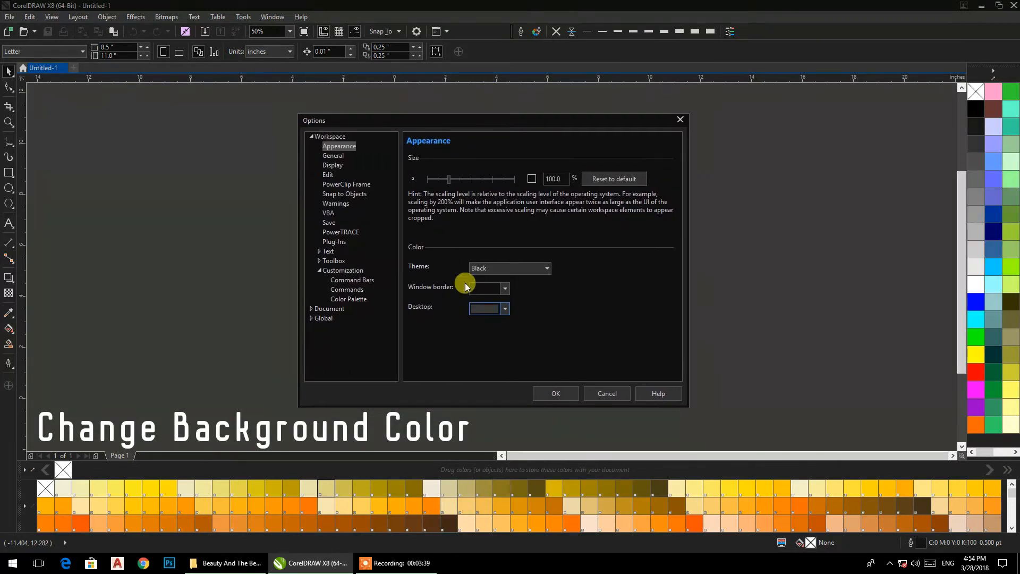
Step: Set 'On CorelDRAW X8 start-up' to Nothing, then review the Display, Edit and Save pages
{"action": "left_click", "coordinate": [333, 156]}
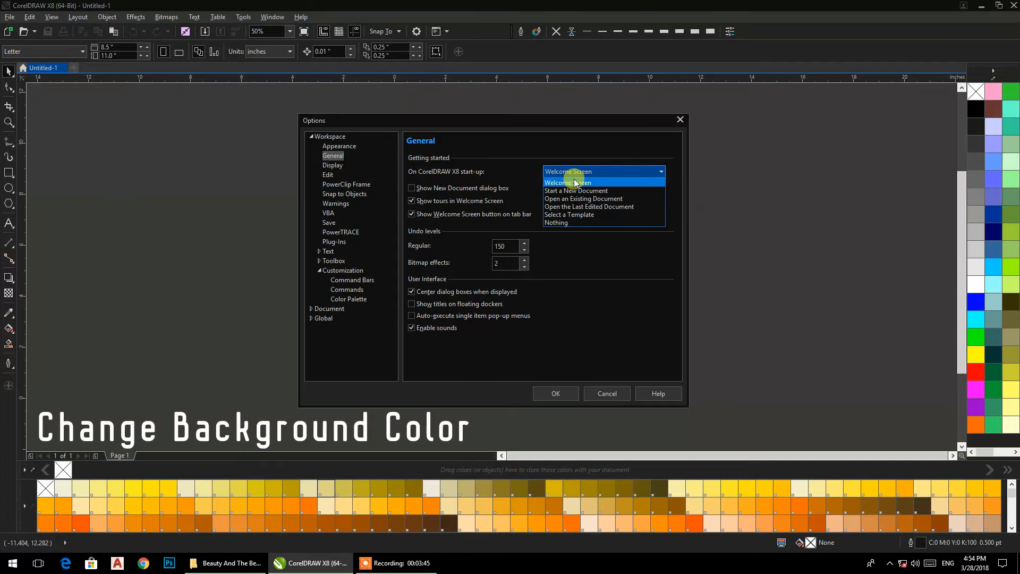
{"action": "left_click", "coordinate": [556, 222]}
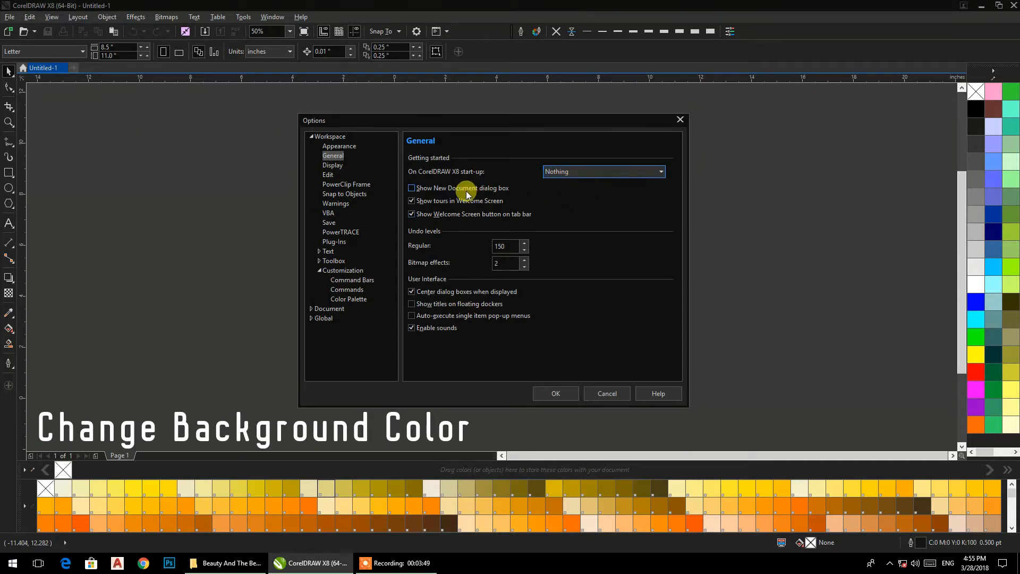
{"action": "left_click", "coordinate": [329, 167]}
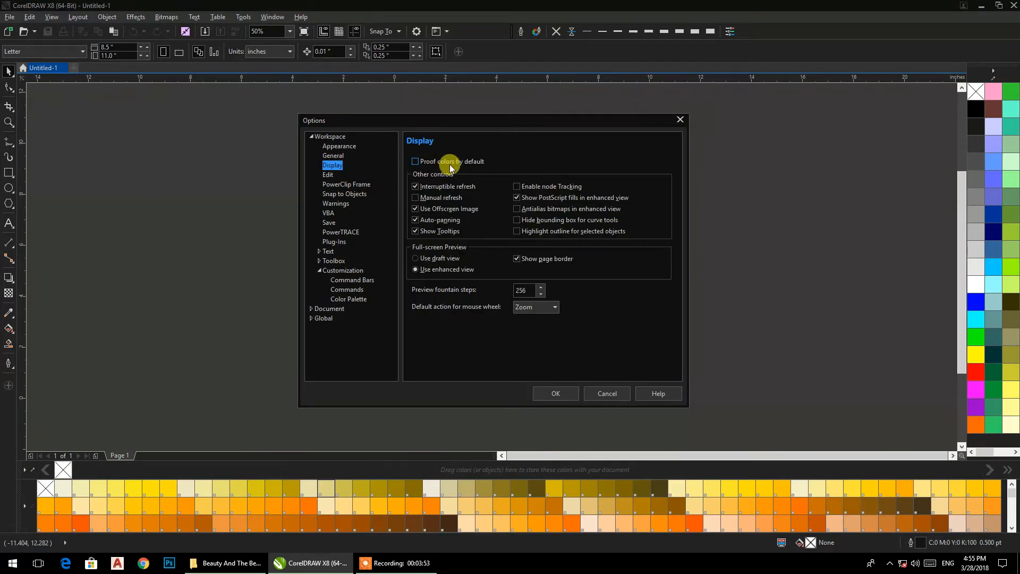
{"action": "left_click", "coordinate": [328, 176]}
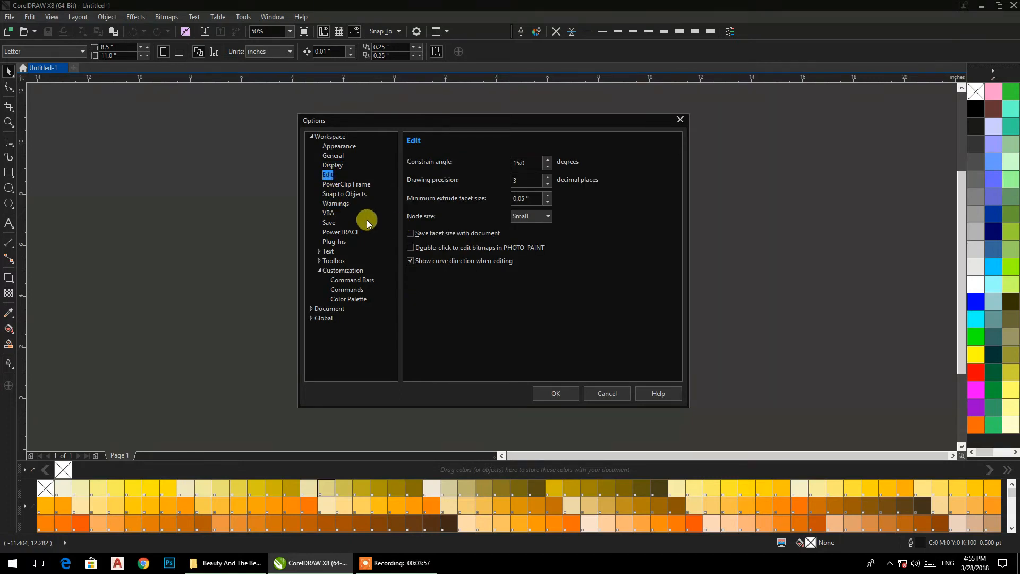
{"action": "left_click", "coordinate": [328, 224]}
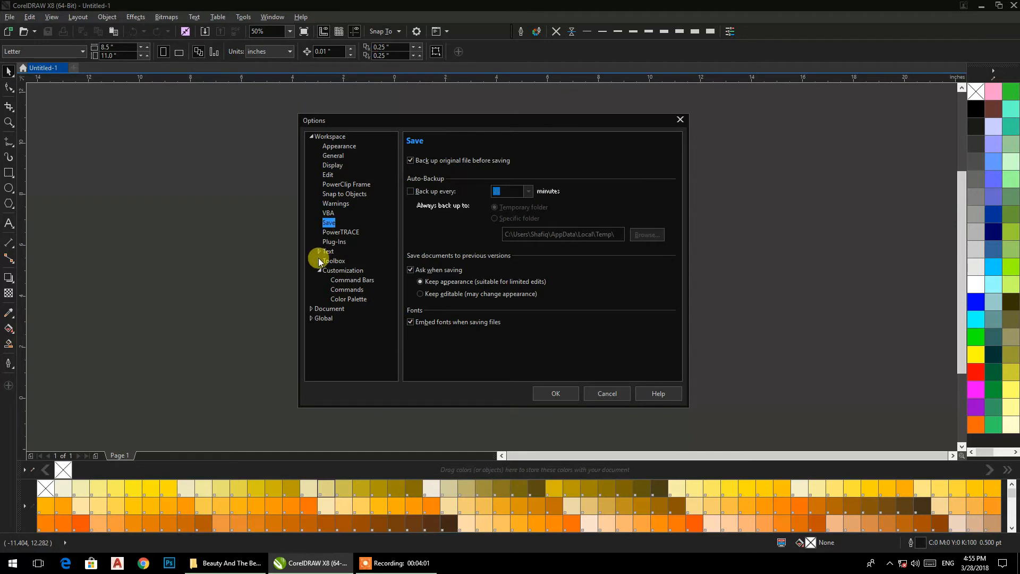
Step: Under Customization > Command Bars keep button size Small, then go to the Commands page
{"action": "left_click", "coordinate": [353, 273]}
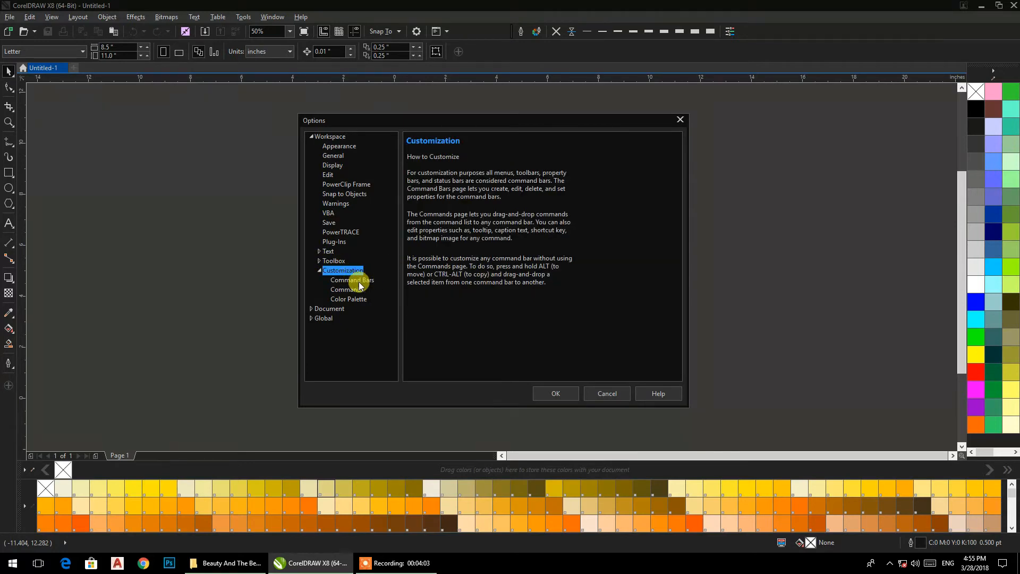
{"action": "left_click", "coordinate": [356, 281]}
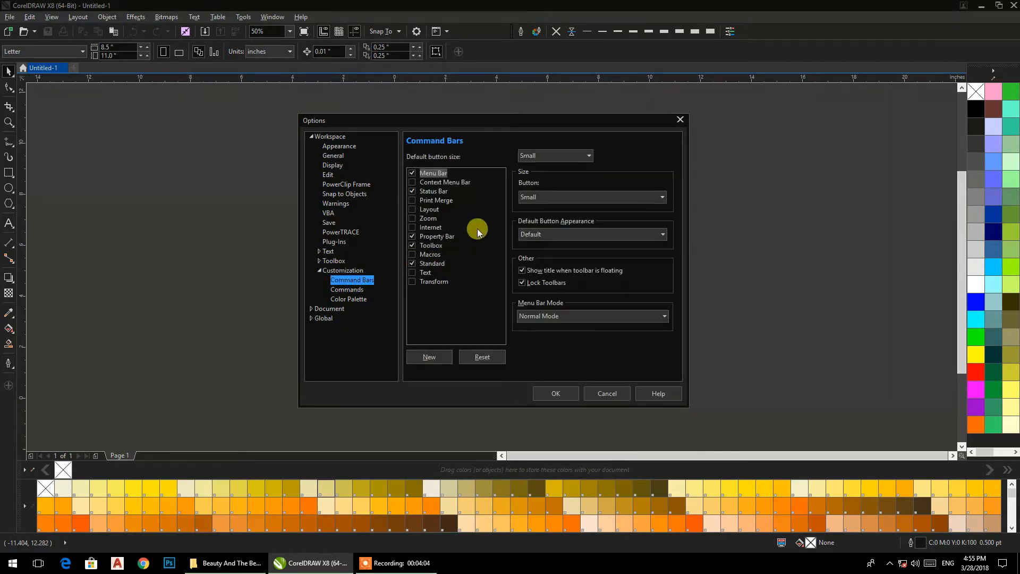
{"action": "left_click", "coordinate": [534, 157]}
{"action": "left_click", "coordinate": [534, 156]}
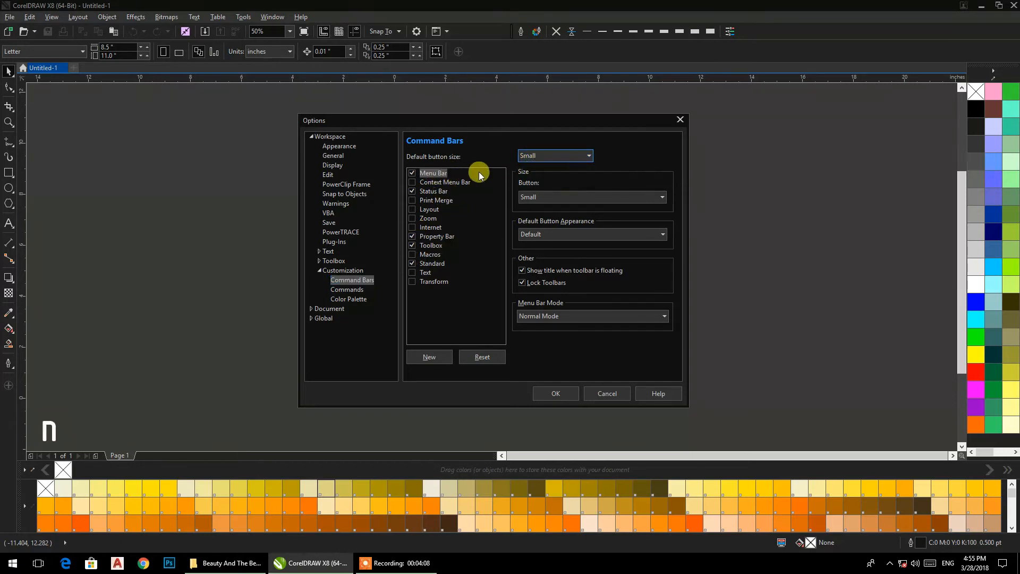
{"action": "left_click", "coordinate": [349, 289]}
Step: Keep the File category and select the Save command in the commands list
{"action": "left_click", "coordinate": [447, 160]}
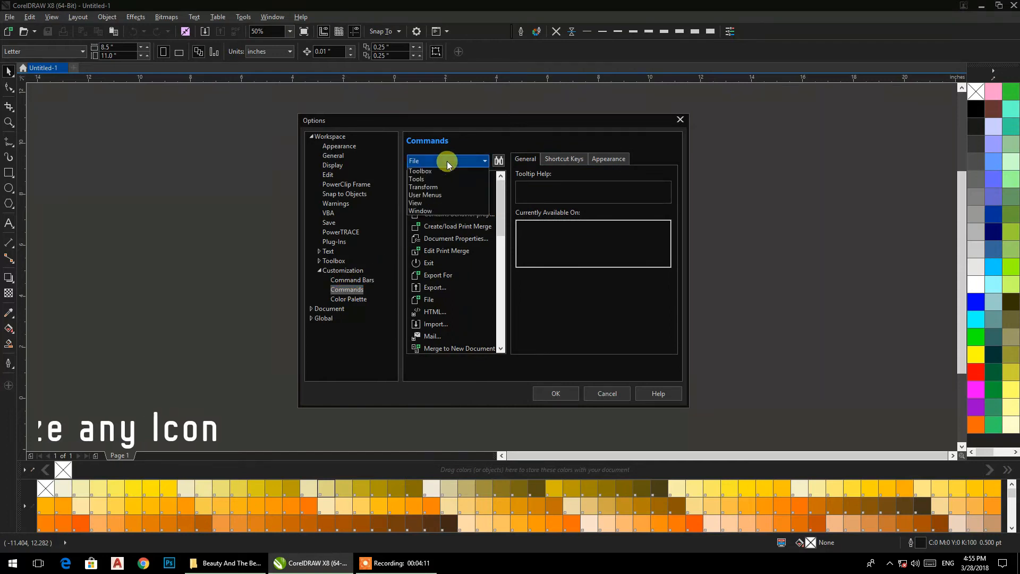
{"action": "left_click", "coordinate": [447, 161]}
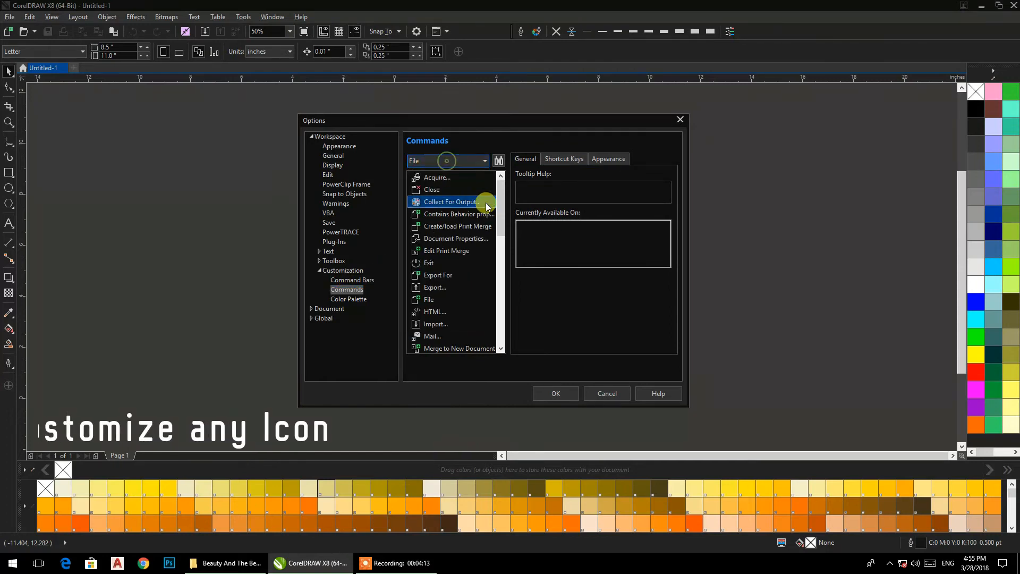
{"action": "scroll", "coordinate": [489, 255], "scroll_direction": "down", "scroll_amount": 3}
{"action": "scroll", "coordinate": [483, 308], "scroll_direction": "down", "scroll_amount": 4}
{"action": "scroll", "coordinate": [484, 218], "scroll_direction": "up", "scroll_amount": 8}
{"action": "left_click", "coordinate": [450, 202]}
{"action": "left_click_drag", "start_coordinate": [500, 210], "coordinate": [504, 329]}
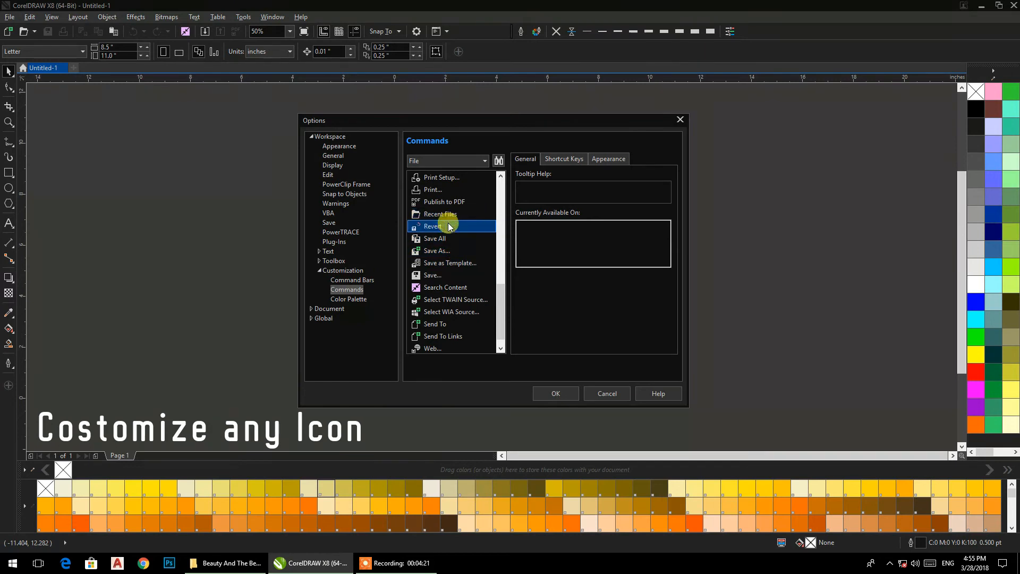
{"action": "scroll", "coordinate": [432, 239], "scroll_direction": "up", "scroll_amount": 1}
{"action": "left_click", "coordinate": [429, 313]}
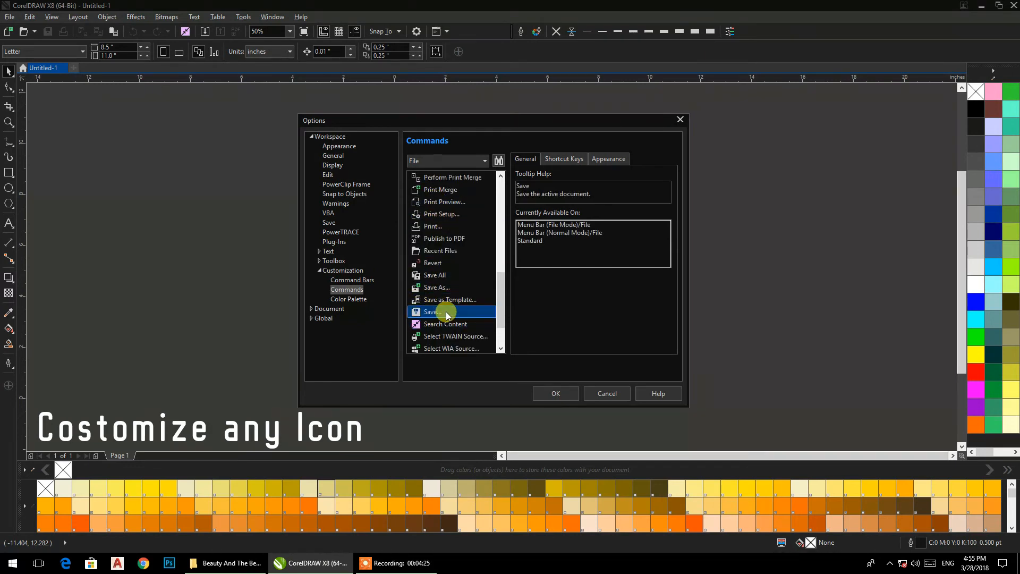
Step: Check Save's shortcut keys, then browse for a new image on its Appearance tab
{"action": "left_click", "coordinate": [581, 159]}
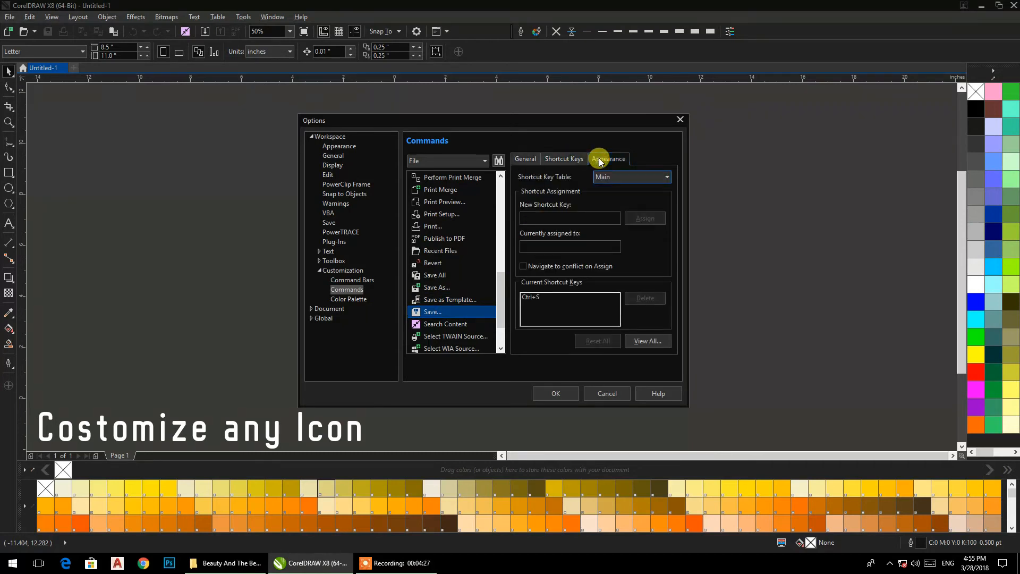
{"action": "left_click", "coordinate": [599, 158]}
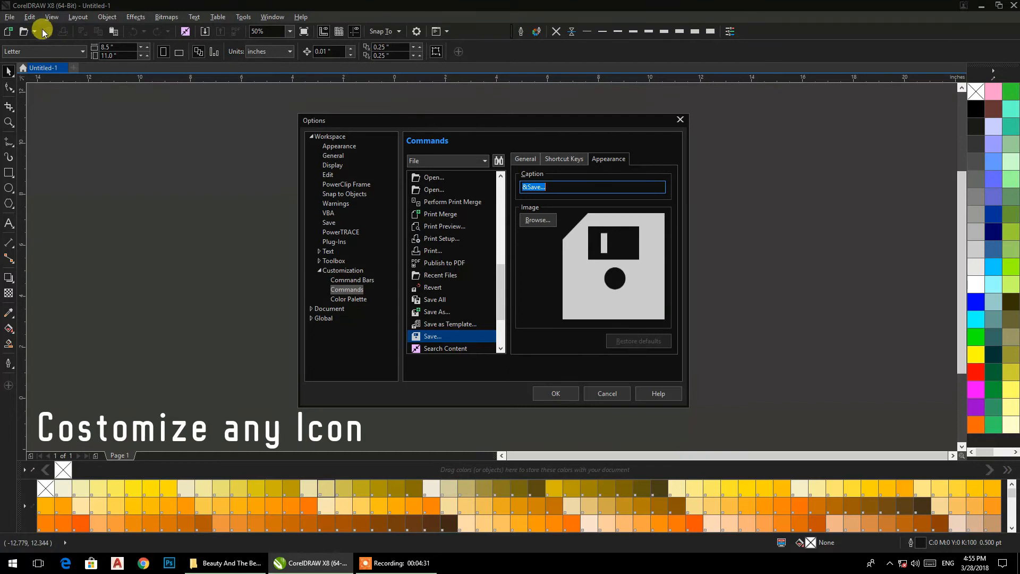
{"action": "left_click", "coordinate": [543, 222]}
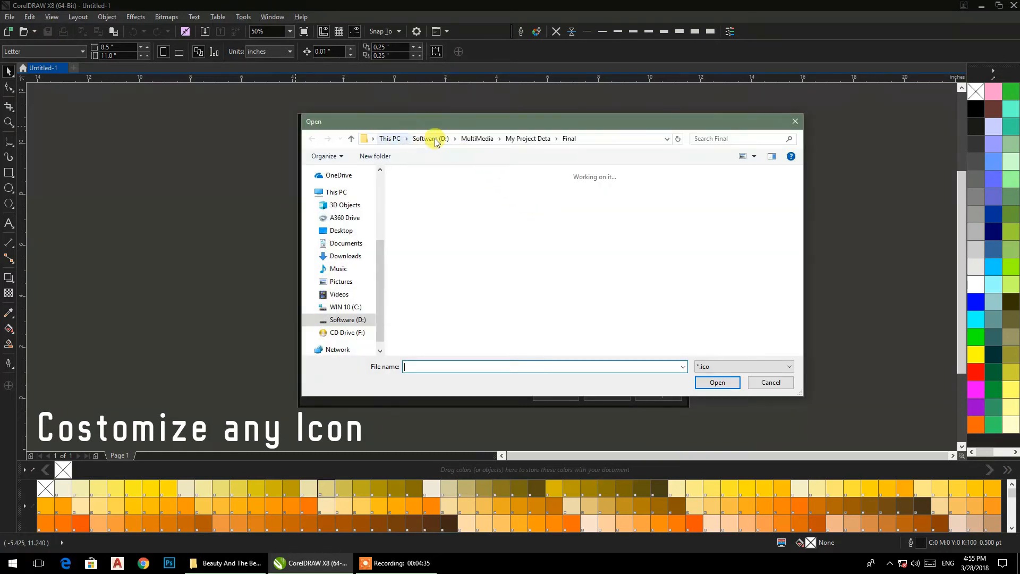
Step: Navigate to the iCON folder inside Desktop on the Software (D:) drive
{"action": "left_click", "coordinate": [434, 142]}
{"action": "double_click", "coordinate": [633, 204]}
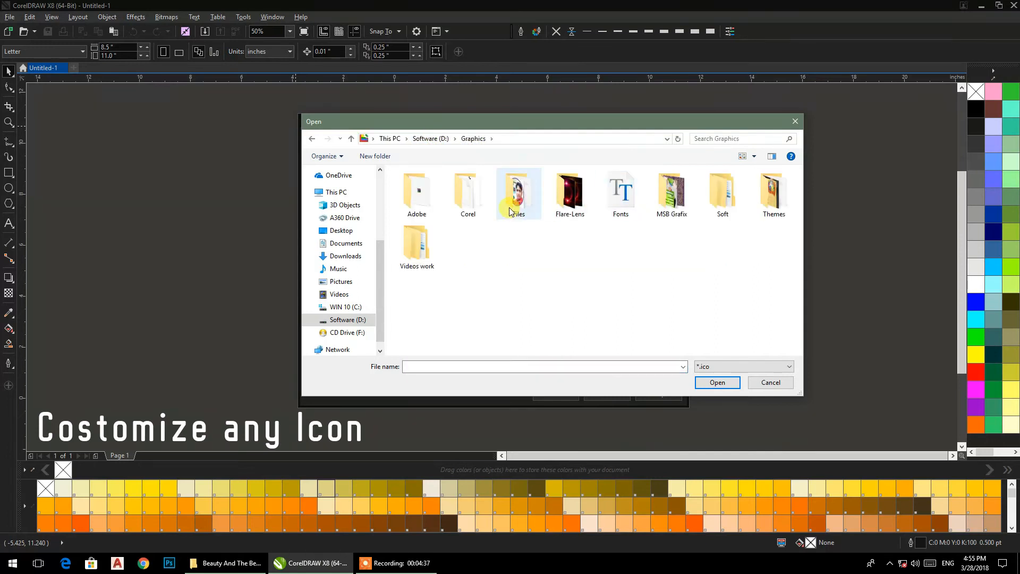
{"action": "left_click", "coordinate": [430, 138]}
{"action": "left_click", "coordinate": [559, 186]}
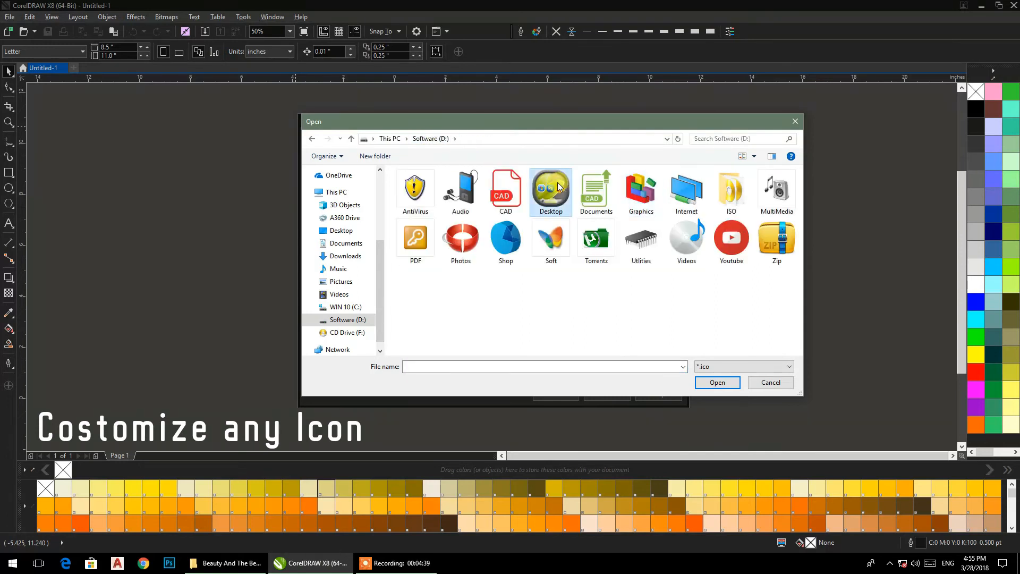
{"action": "double_click", "coordinate": [559, 186]}
{"action": "double_click", "coordinate": [432, 198]}
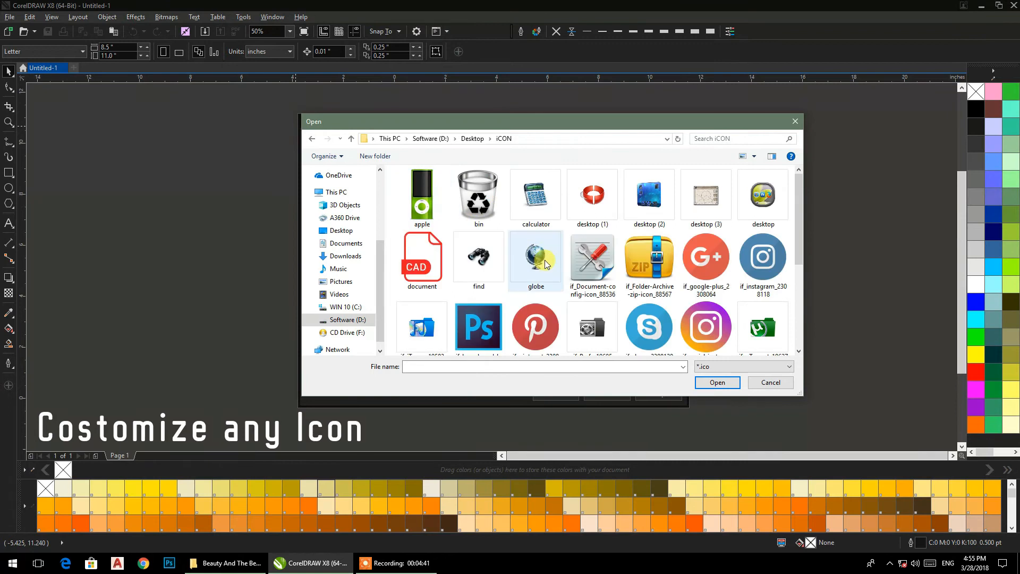
Step: Scroll through the icon files and choose desktop (2)
{"action": "scroll", "coordinate": [664, 287], "scroll_direction": "down", "scroll_amount": 2}
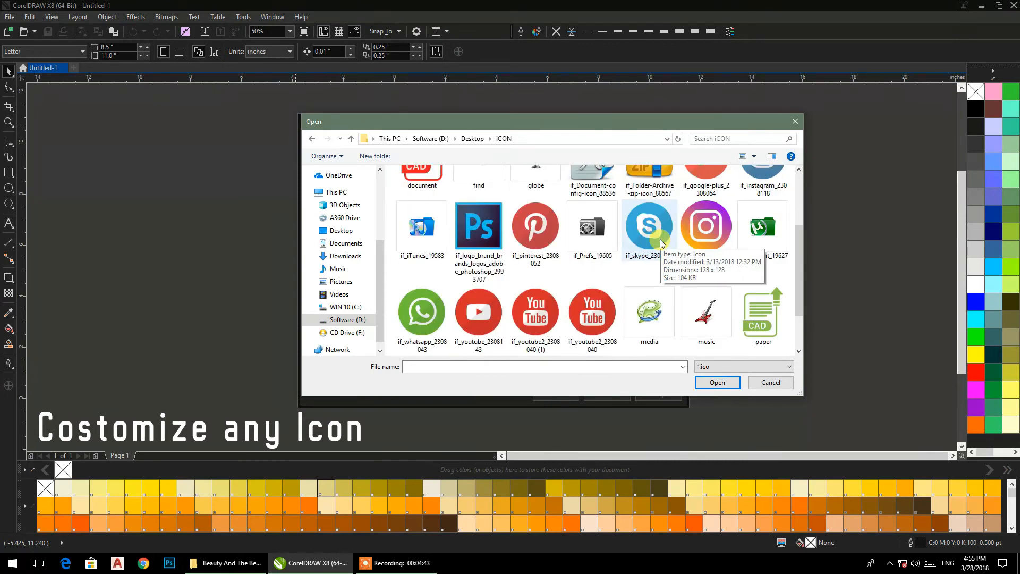
{"action": "scroll", "coordinate": [589, 298], "scroll_direction": "down", "scroll_amount": 1}
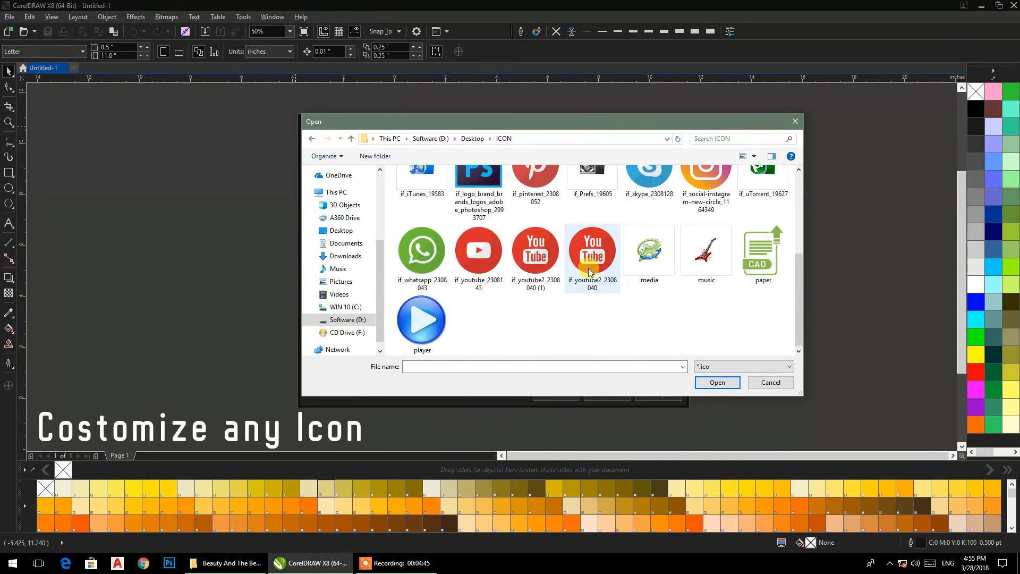
{"action": "scroll", "coordinate": [510, 319], "scroll_direction": "up", "scroll_amount": 3}
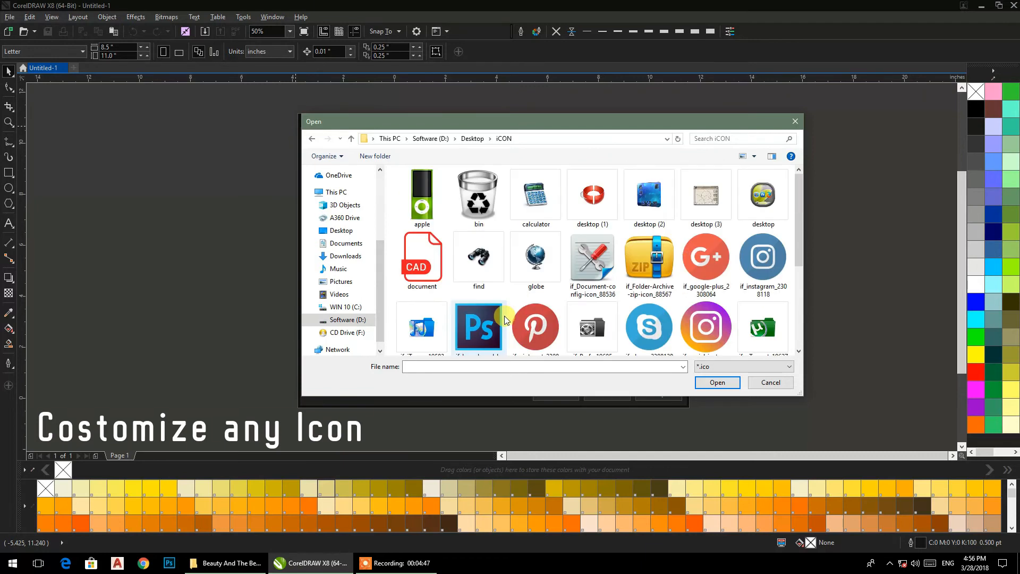
{"action": "scroll", "coordinate": [509, 317], "scroll_direction": "down", "scroll_amount": 3}
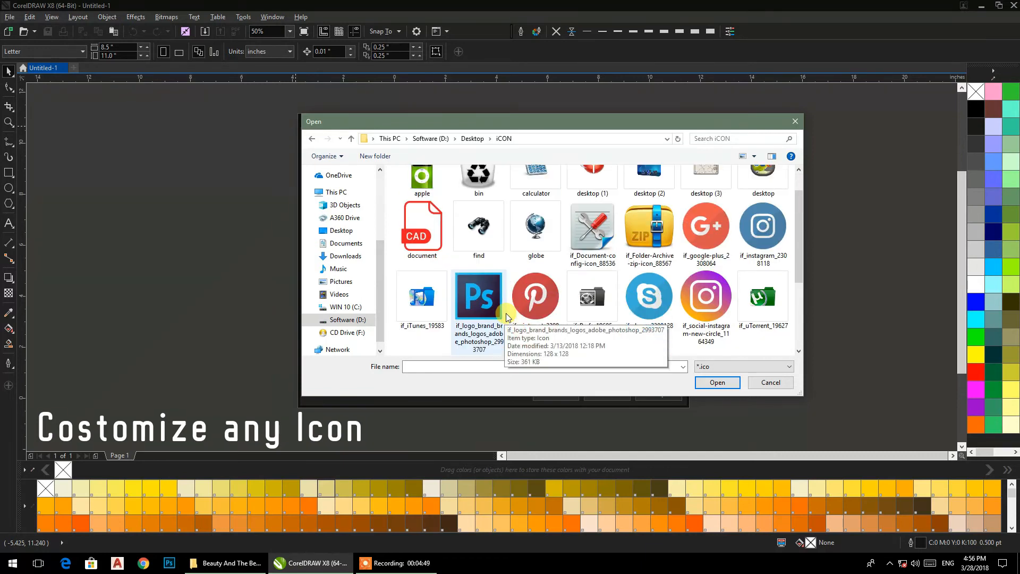
{"action": "scroll", "coordinate": [509, 318], "scroll_direction": "up", "scroll_amount": 1}
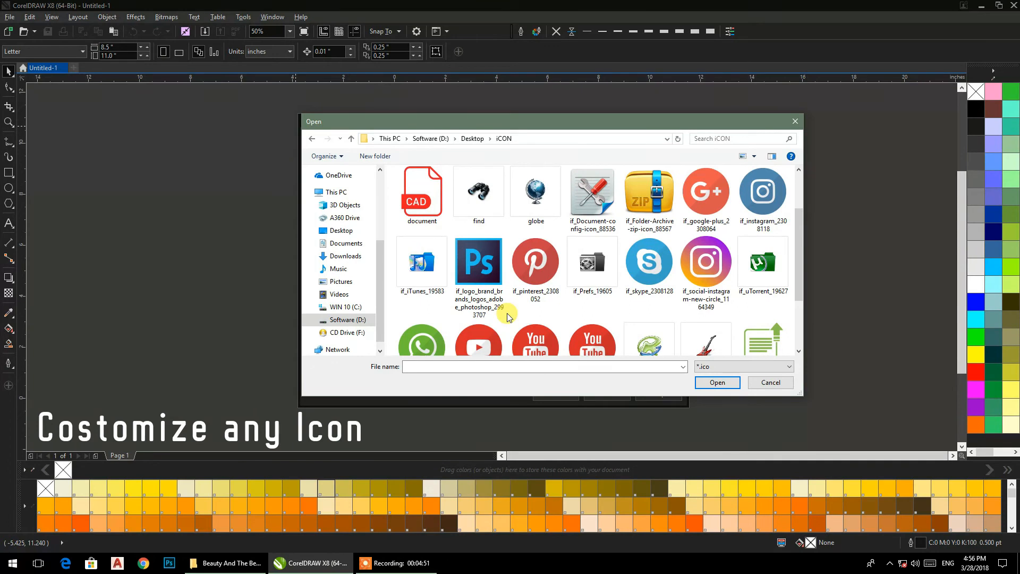
{"action": "scroll", "coordinate": [508, 316], "scroll_direction": "down", "scroll_amount": 1}
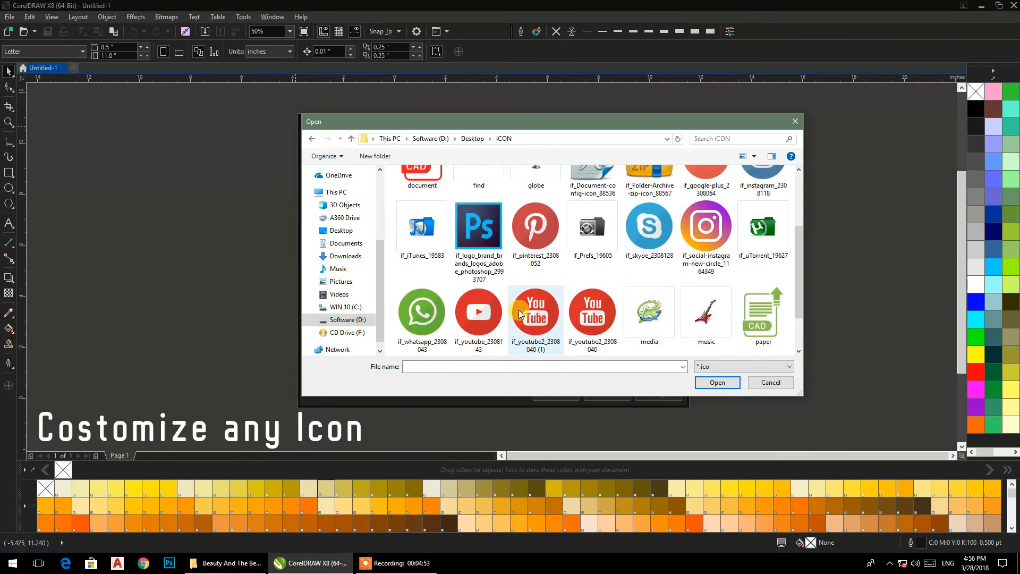
{"action": "scroll", "coordinate": [520, 312], "scroll_direction": "down", "scroll_amount": 2}
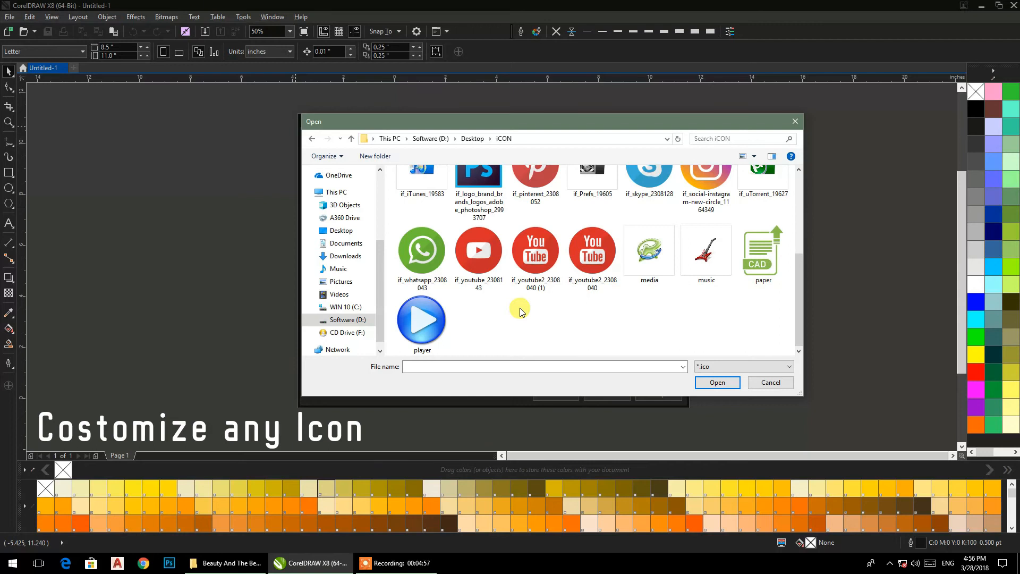
{"action": "scroll", "coordinate": [520, 312], "scroll_direction": "up", "scroll_amount": 3}
{"action": "scroll", "coordinate": [520, 312], "scroll_direction": "up", "scroll_amount": 2}
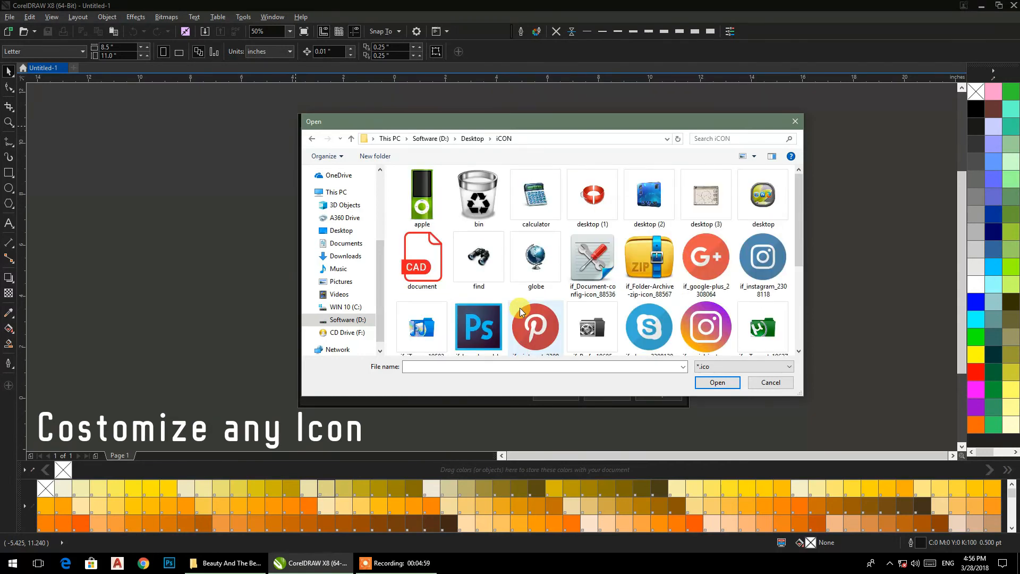
{"action": "left_click", "coordinate": [648, 197]}
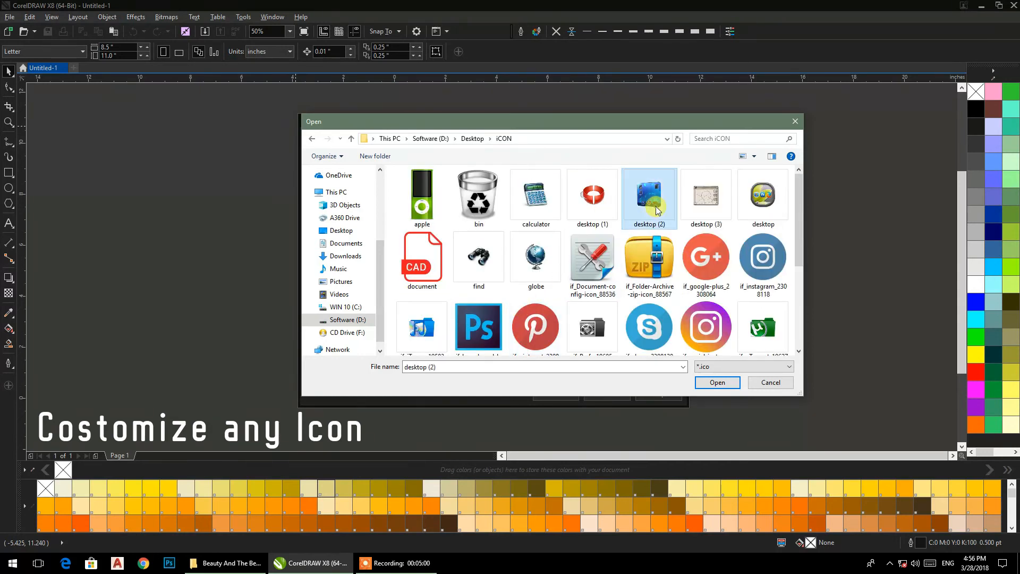
Step: Apply desktop (2) as the Save icon, close Options, and draw a 6.5 × 3.938 inch rectangle
{"action": "left_click", "coordinate": [716, 382]}
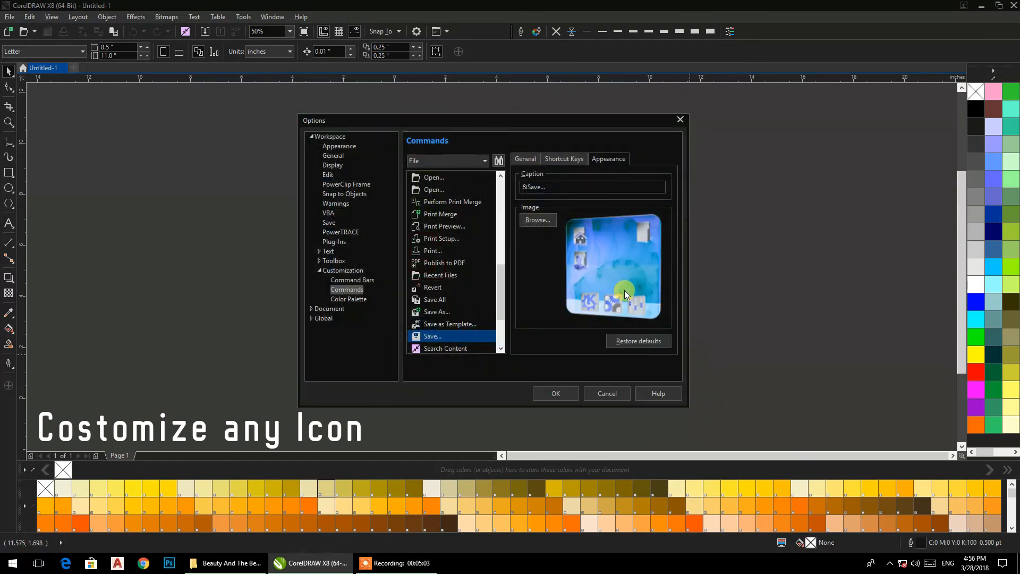
{"action": "left_click", "coordinate": [558, 396]}
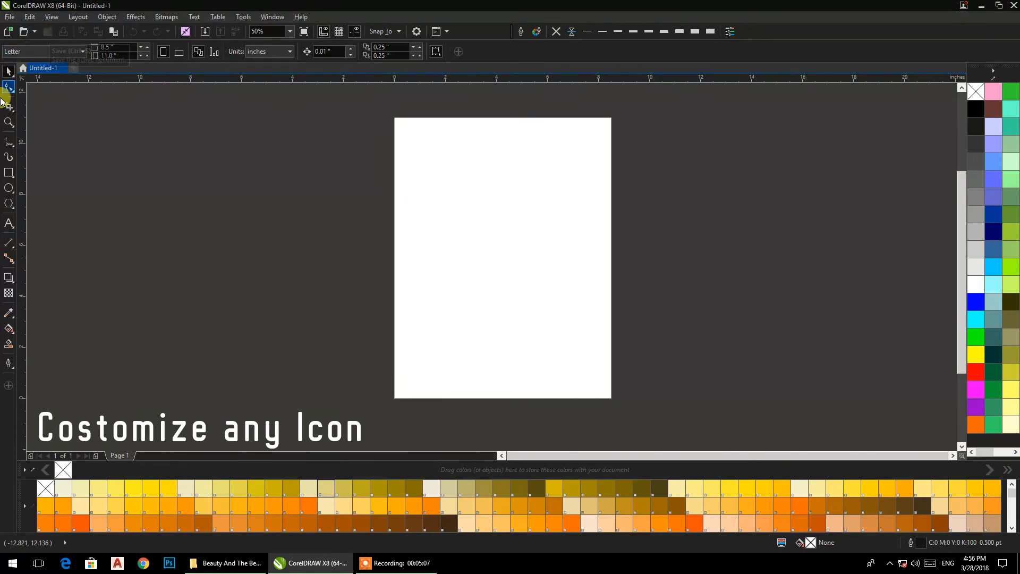
{"action": "left_click", "coordinate": [7, 172]}
{"action": "left_click_drag", "start_coordinate": [396, 169], "coordinate": [562, 271]}
{"action": "left_click", "coordinate": [8, 71]}
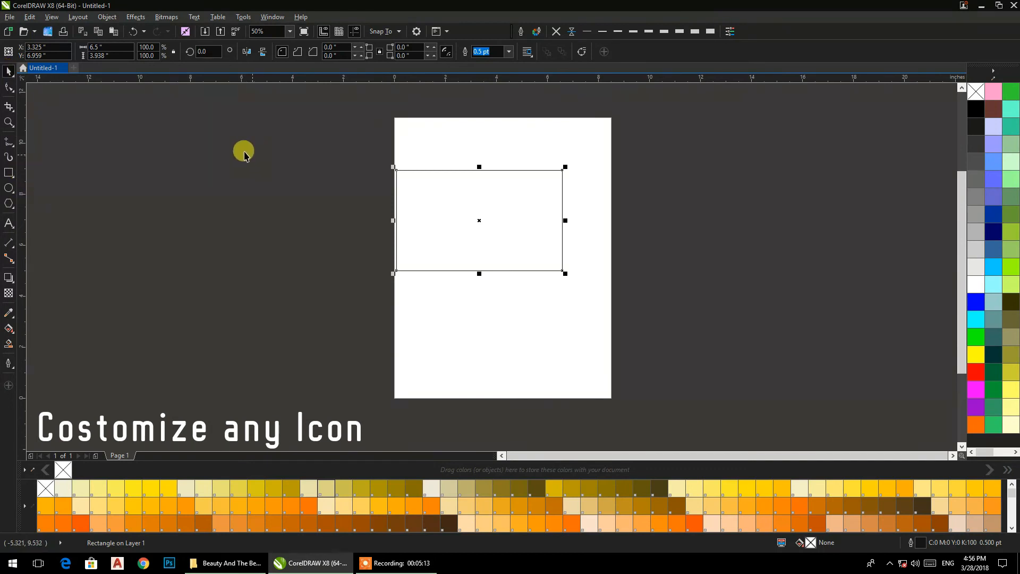
{"action": "left_click", "coordinate": [192, 134]}
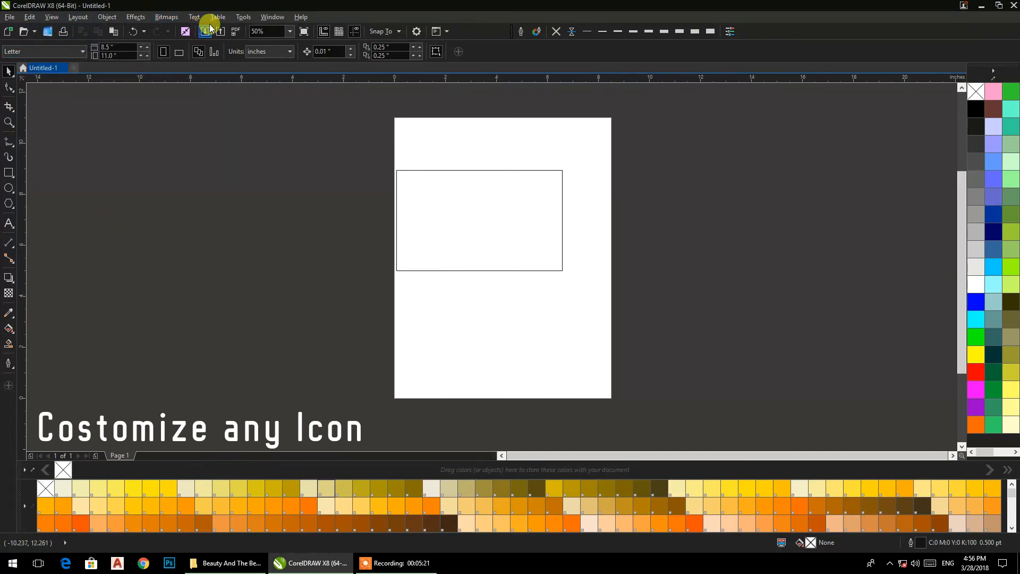
Step: Reopen Tools > Customization and show the Open command's Appearance settings with its folder icon
{"action": "left_click", "coordinate": [242, 18]}
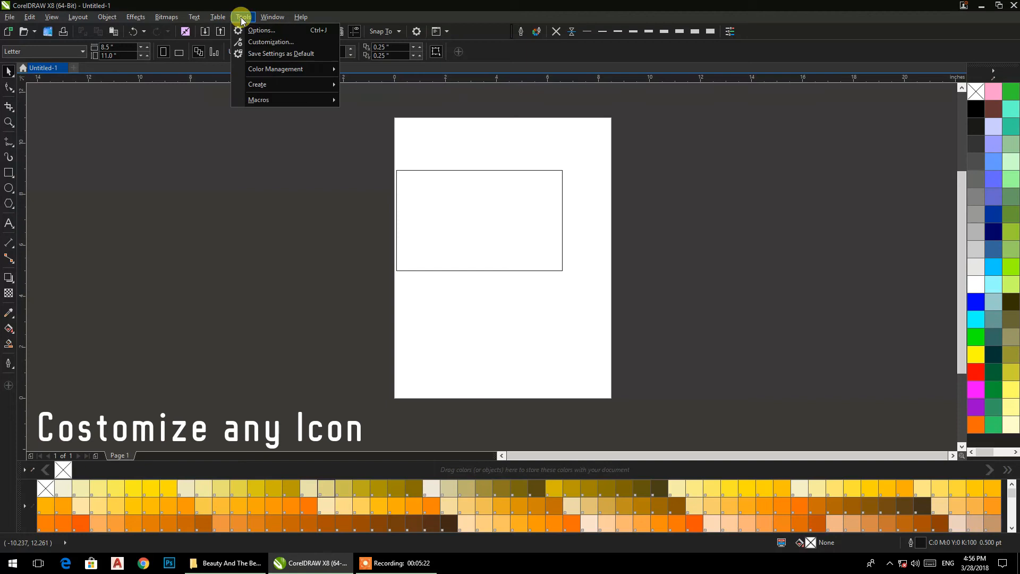
{"action": "left_click", "coordinate": [270, 42]}
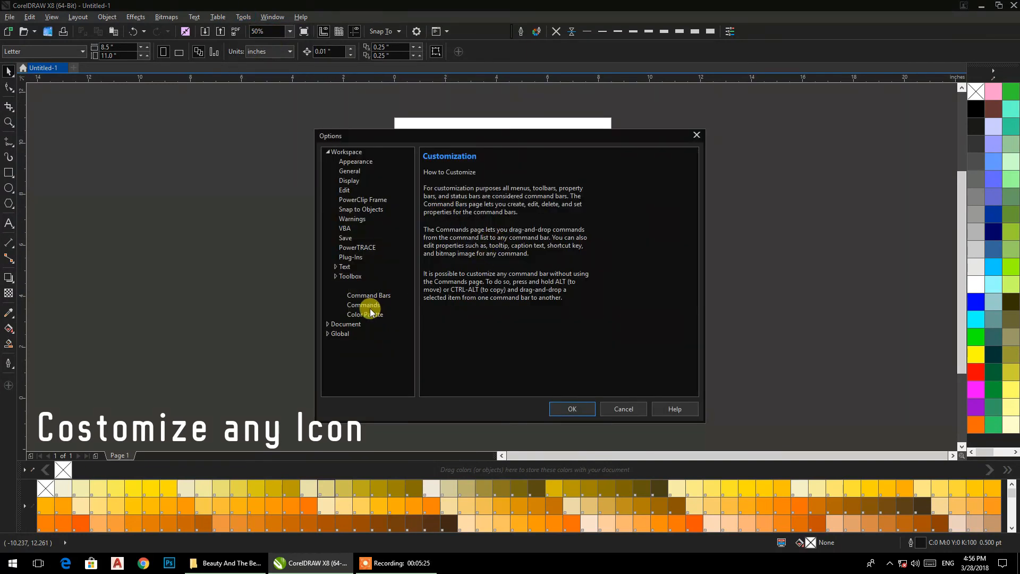
{"action": "left_click", "coordinate": [370, 308]}
{"action": "left_click", "coordinate": [483, 242]}
{"action": "scroll", "coordinate": [481, 242], "scroll_direction": "down", "scroll_amount": 1}
{"action": "left_click", "coordinate": [450, 246]}
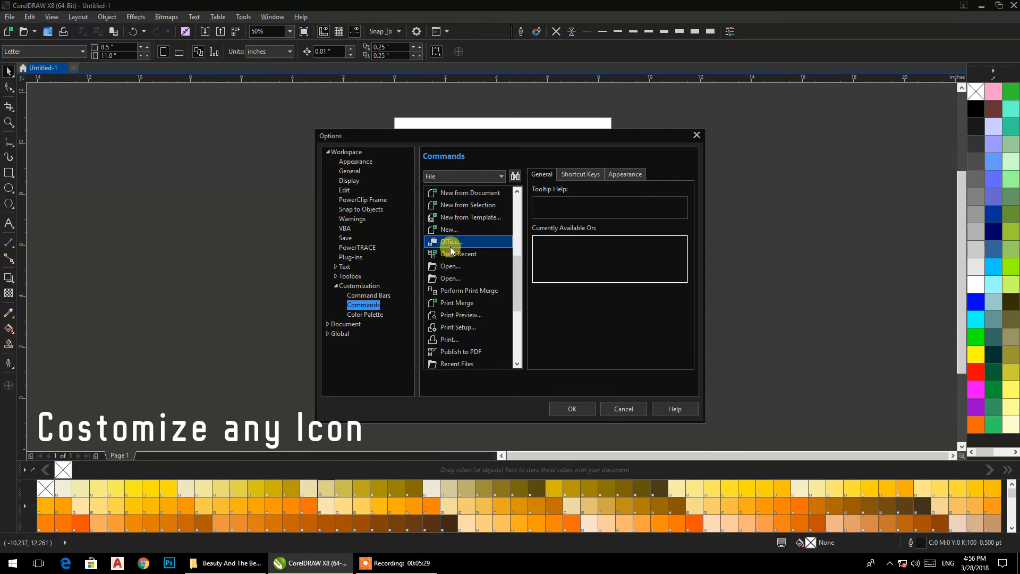
{"action": "left_click", "coordinate": [459, 268]}
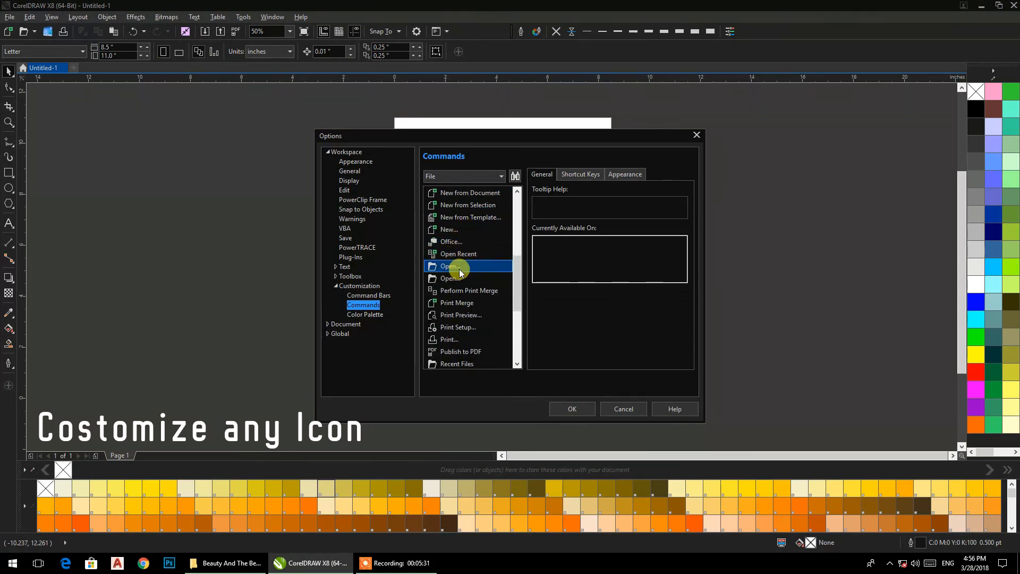
{"action": "left_click", "coordinate": [584, 175]}
{"action": "left_click", "coordinate": [626, 175]}
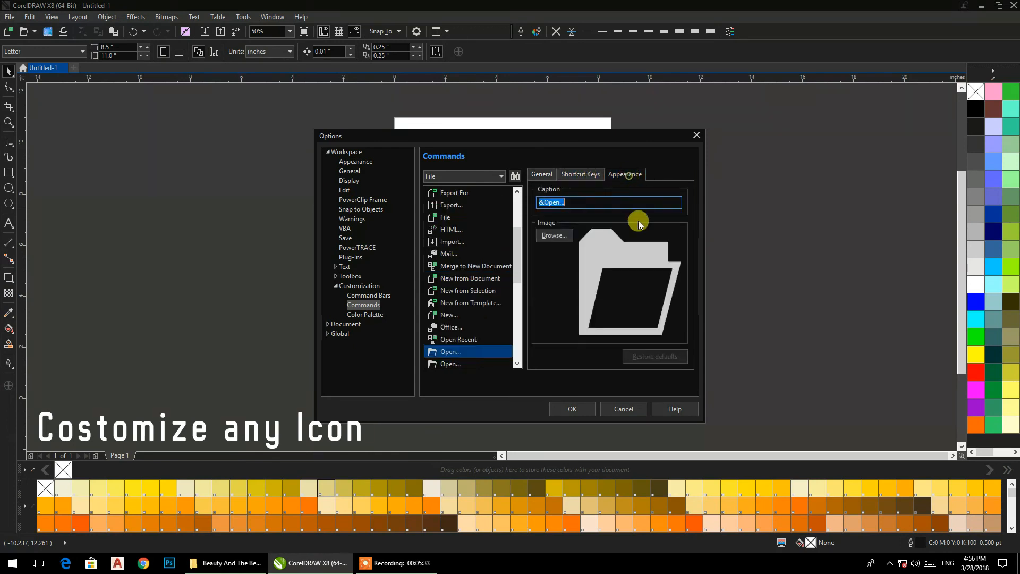
Step: Set desktop (1).ico as the image for both Open commands and confirm Options with OK
{"action": "left_click", "coordinate": [554, 235]}
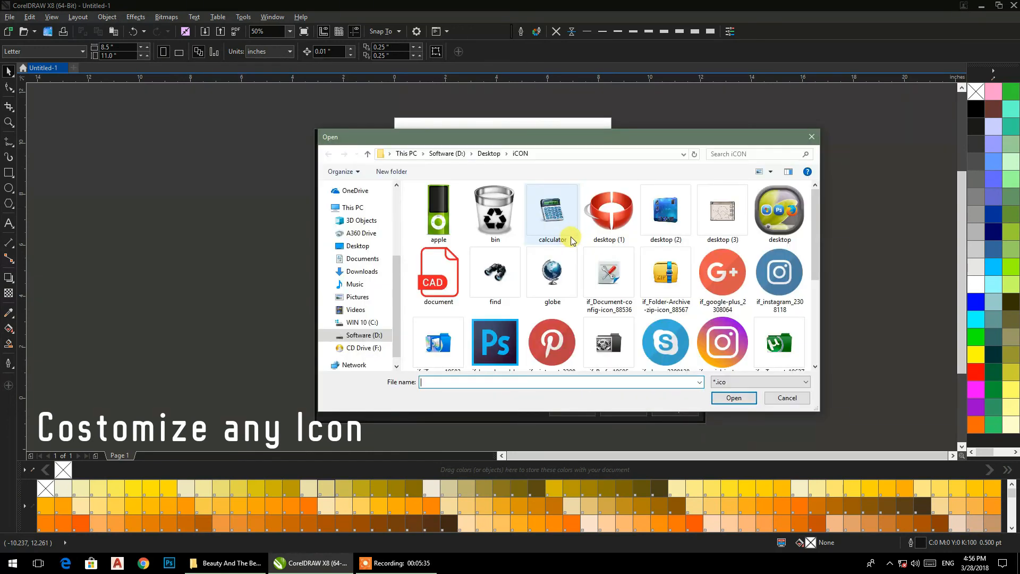
{"action": "left_click", "coordinate": [609, 213]}
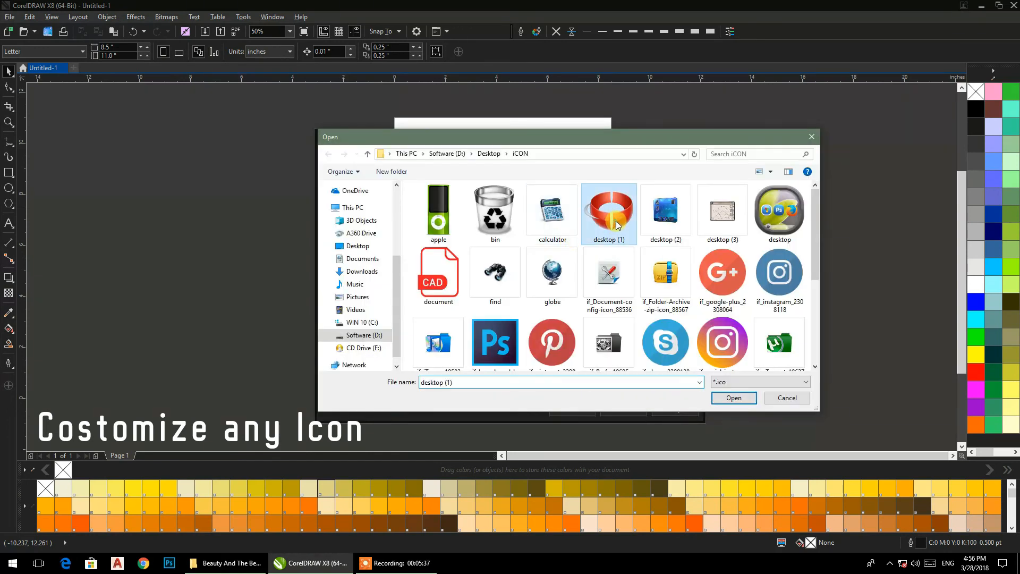
{"action": "left_click", "coordinate": [732, 398]}
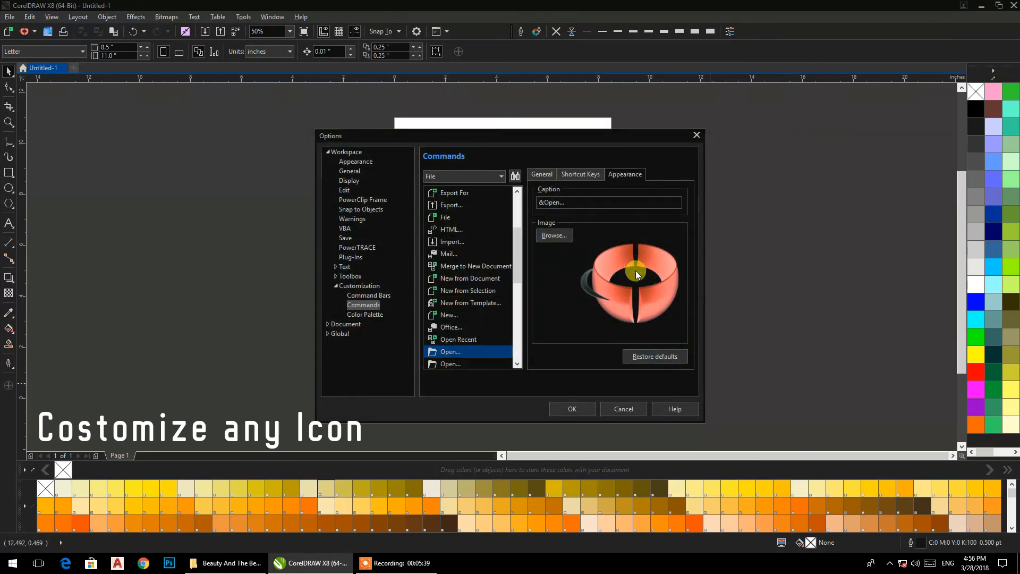
{"action": "left_click", "coordinate": [446, 363]}
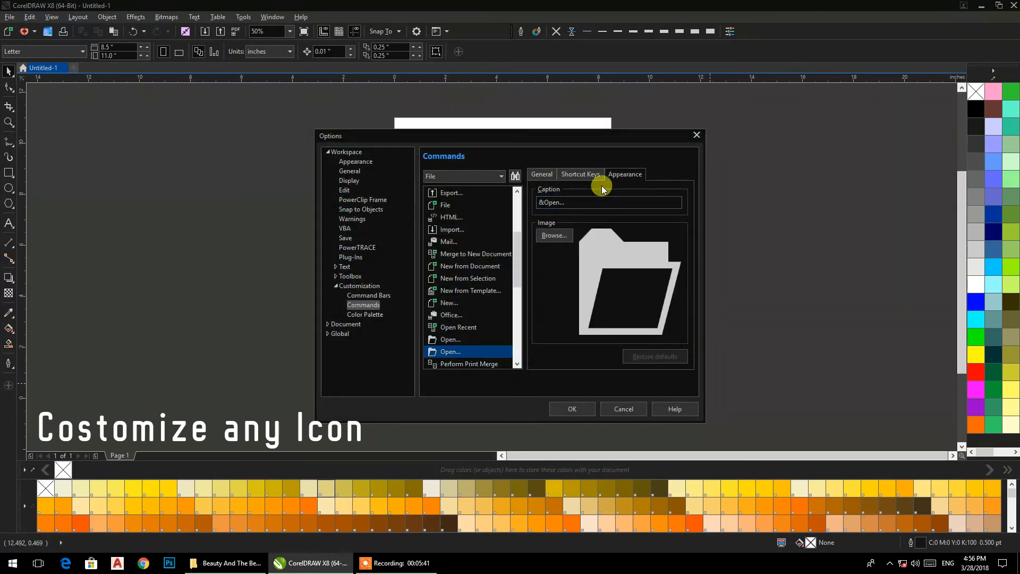
{"action": "left_click", "coordinate": [554, 235]}
{"action": "left_click", "coordinate": [602, 226]}
{"action": "left_click", "coordinate": [722, 398]}
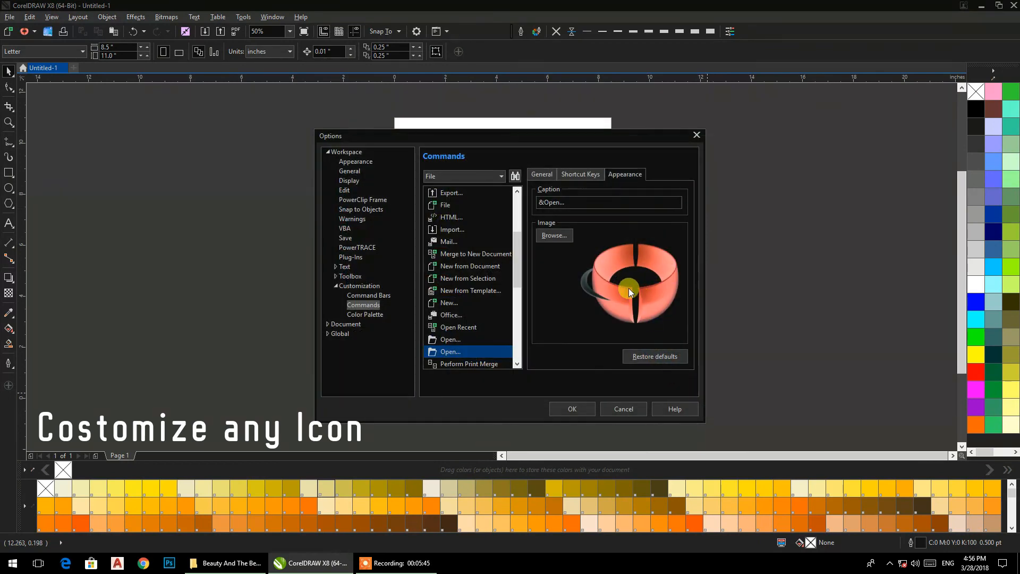
{"action": "left_click", "coordinate": [591, 407]}
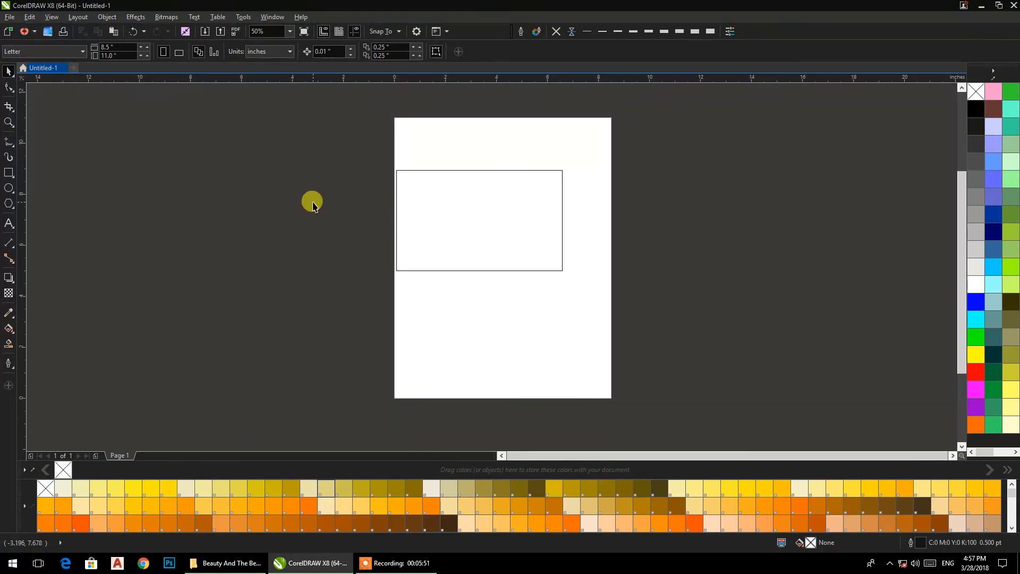
{"action": "left_click", "coordinate": [9, 18]}
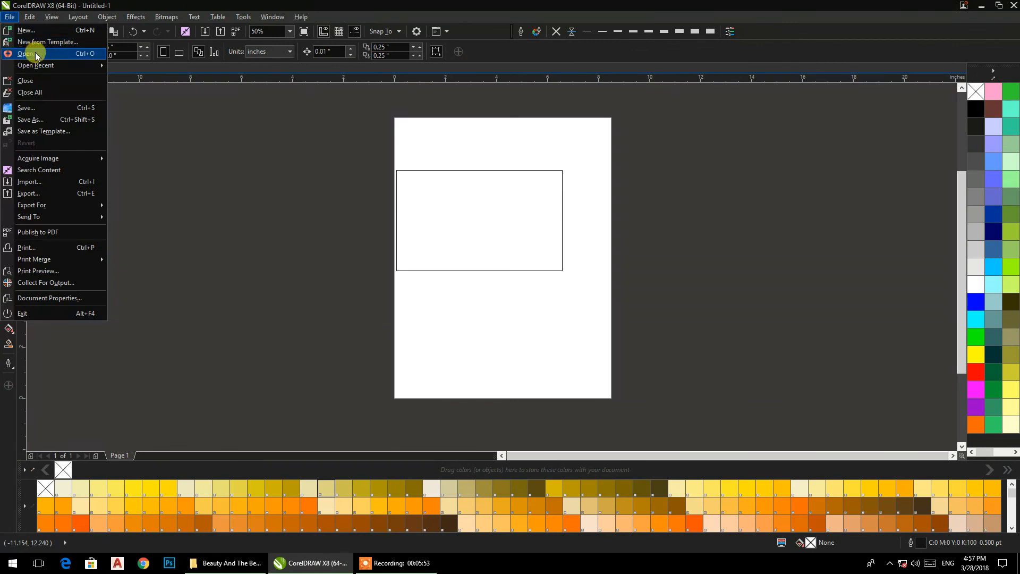
{"action": "left_click", "coordinate": [161, 186]}
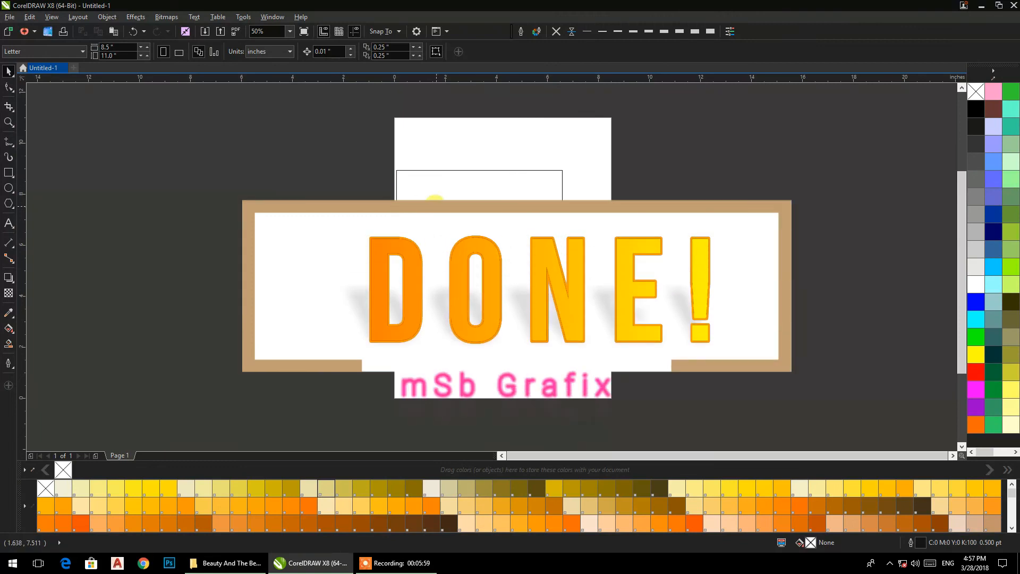
{"action": "left_click", "coordinate": [435, 200]}
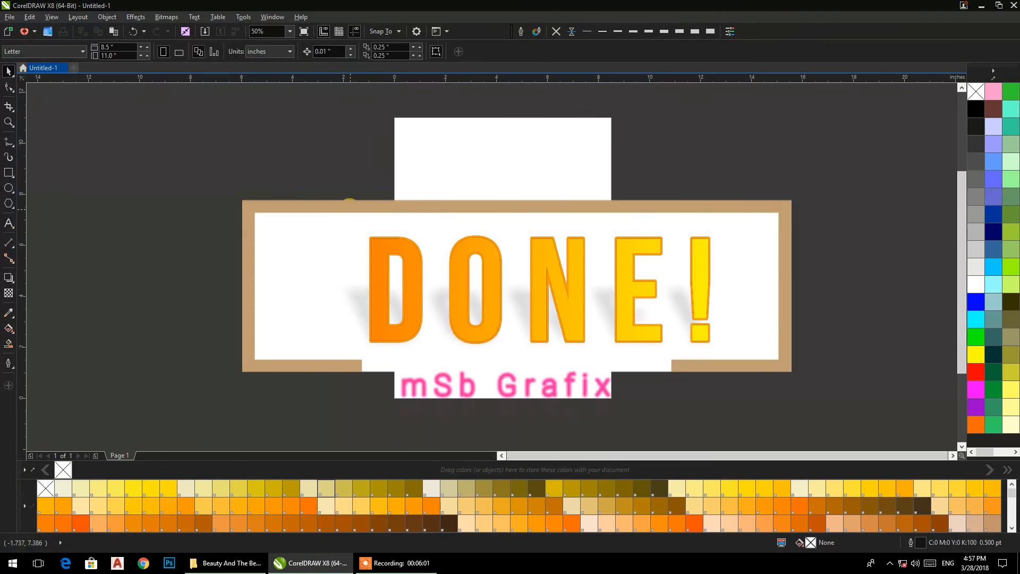